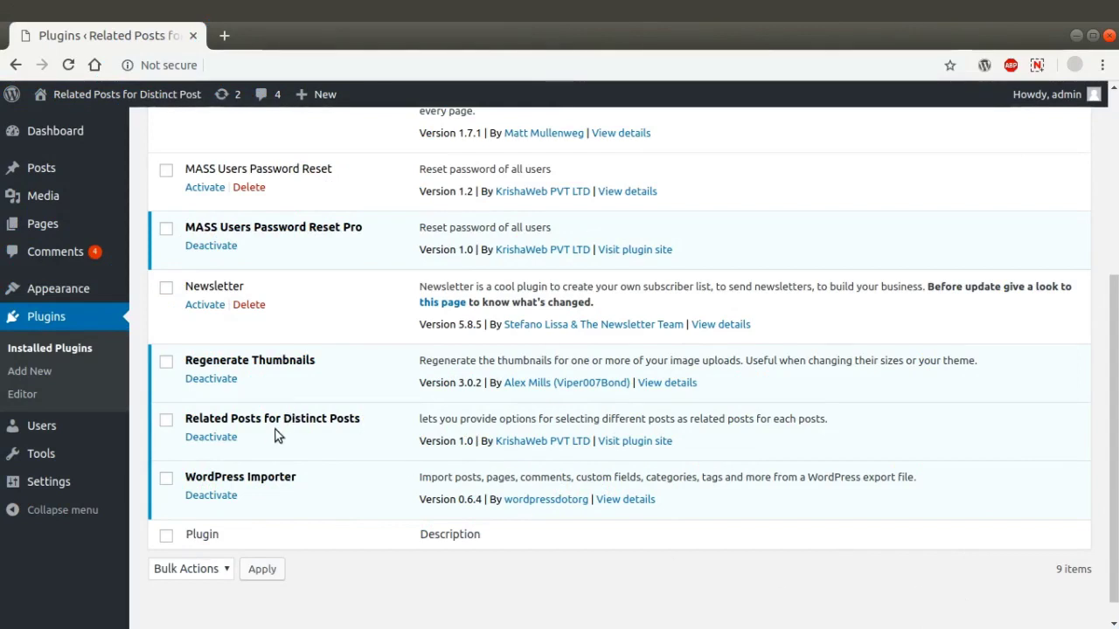
Step: Open the Related Posts for Distinct Posts settings page from the Appearance menu
mouse_move(58, 289)
left_click(182, 388)
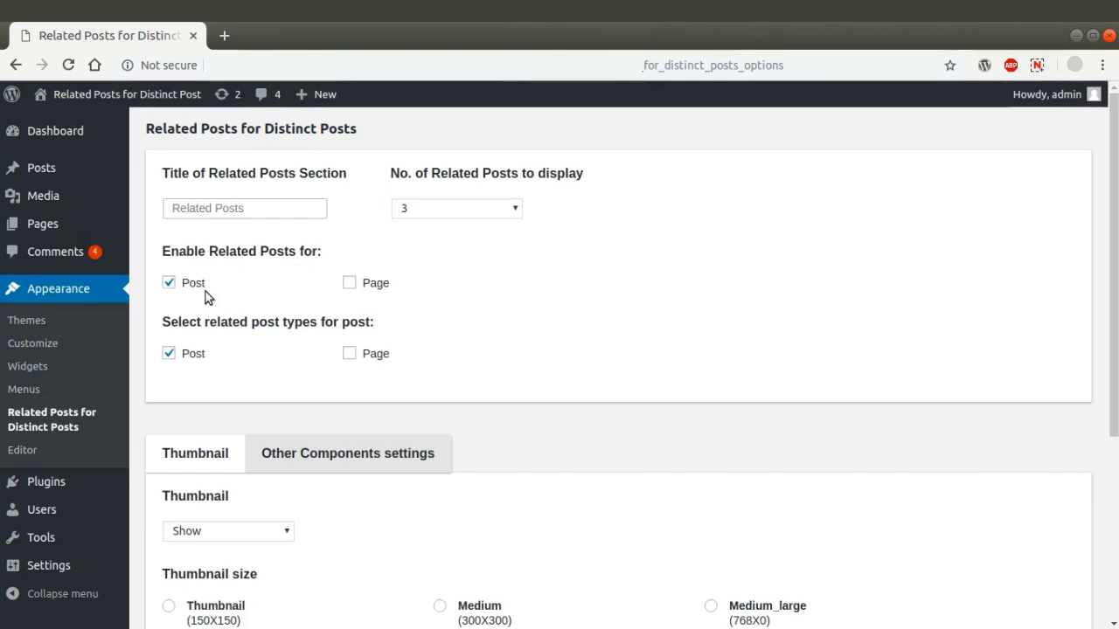
Step: Scroll down the plugin settings to review the thumbnail options and Post_image size
scroll(209, 341, "down", 1)
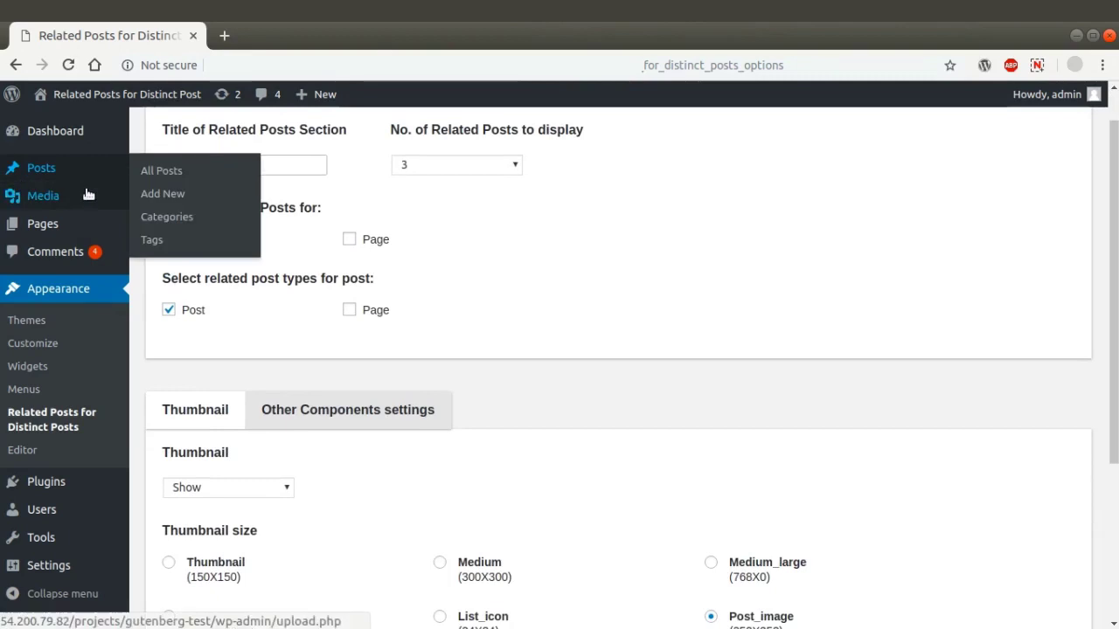
Step: Open the Hello world! post for editing in a separate tab
left_click(142, 174, "ctrl")
key("ctrl+Tab")
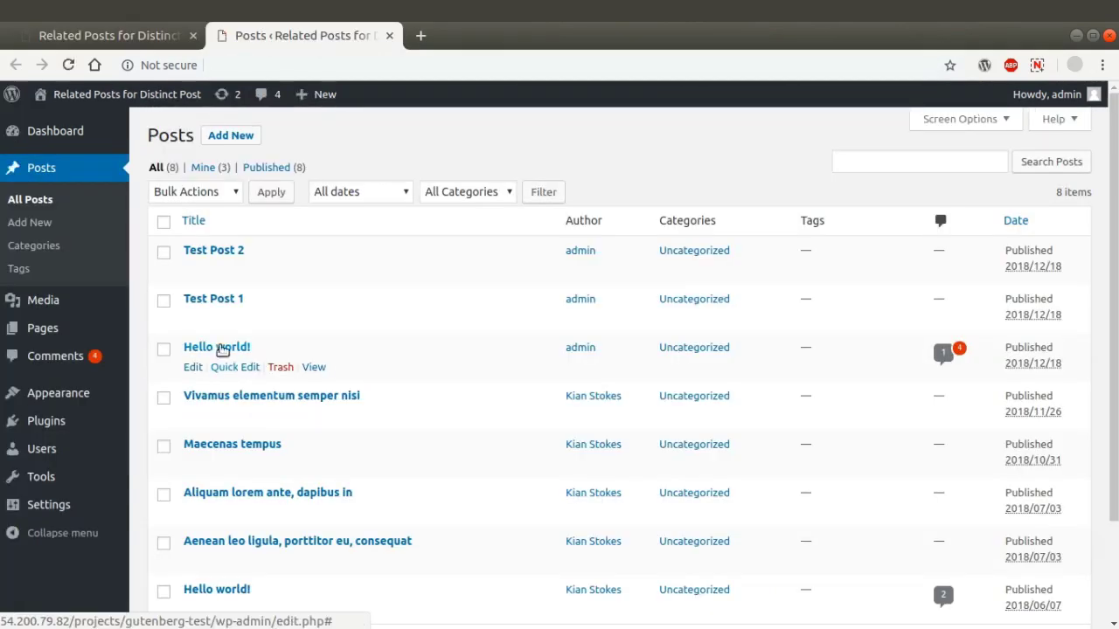
left_click(222, 350)
scroll(717, 487, "down", 3)
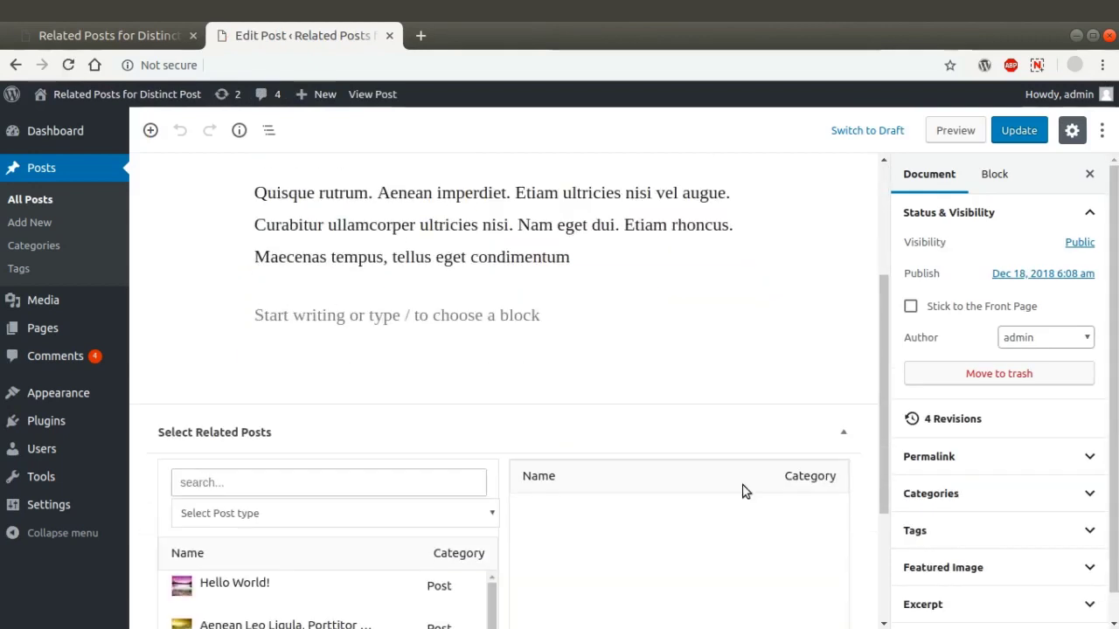
scroll(743, 491, "down", 3)
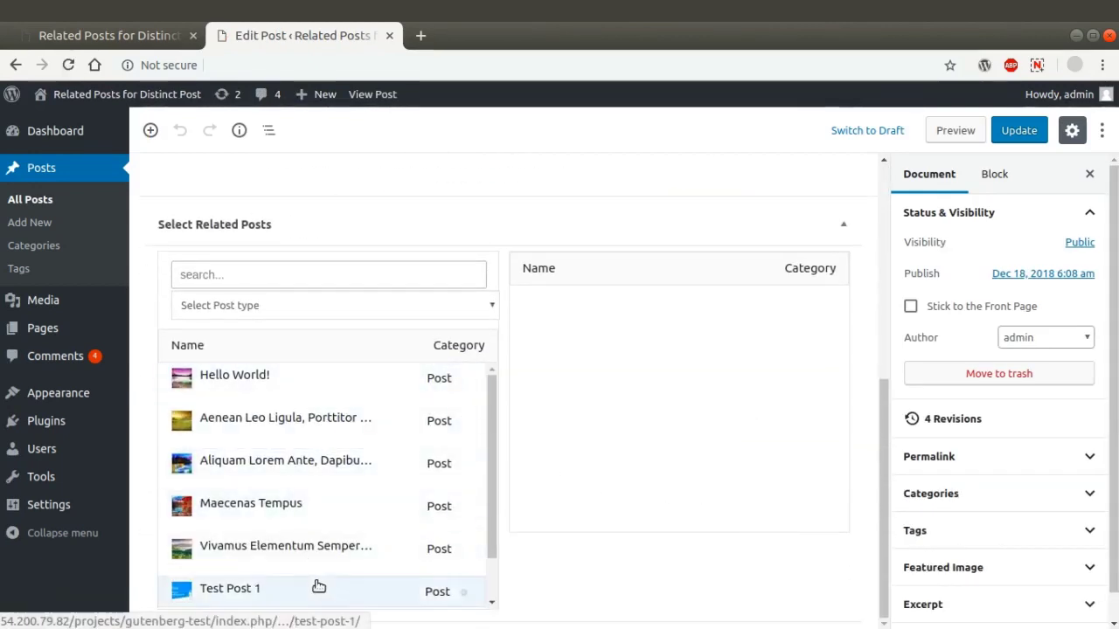
scroll(320, 586, "down", 1)
Step: Add Maecenas Tempus, Aliquam Lorem Ante, Dapibus In and Aenean Leo Ligula as related posts
left_click(308, 454)
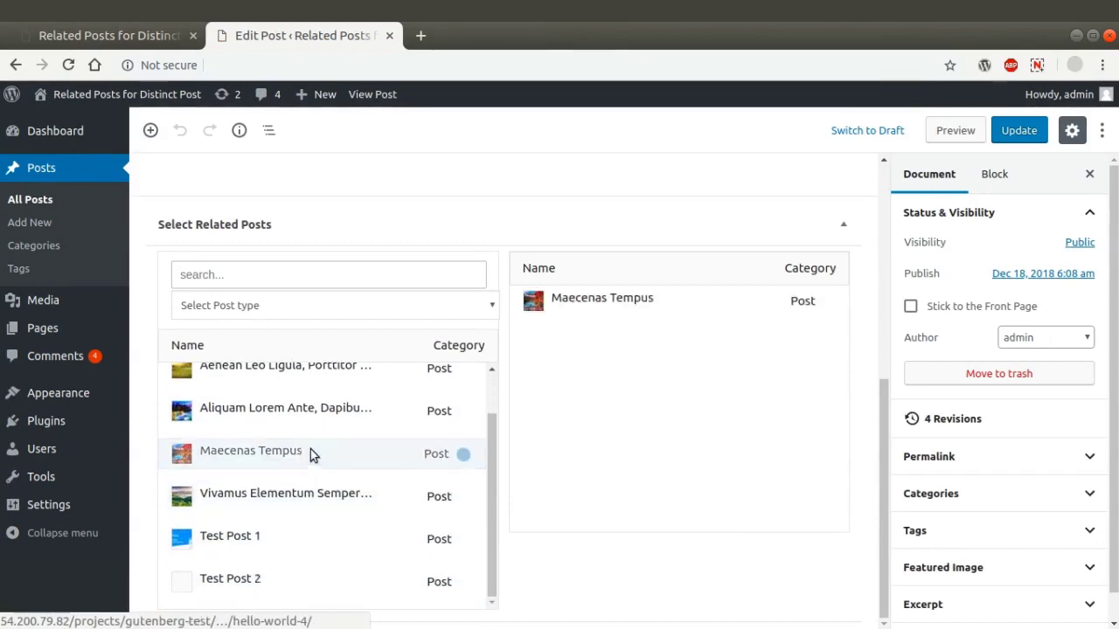
left_click(329, 406)
left_click(344, 371)
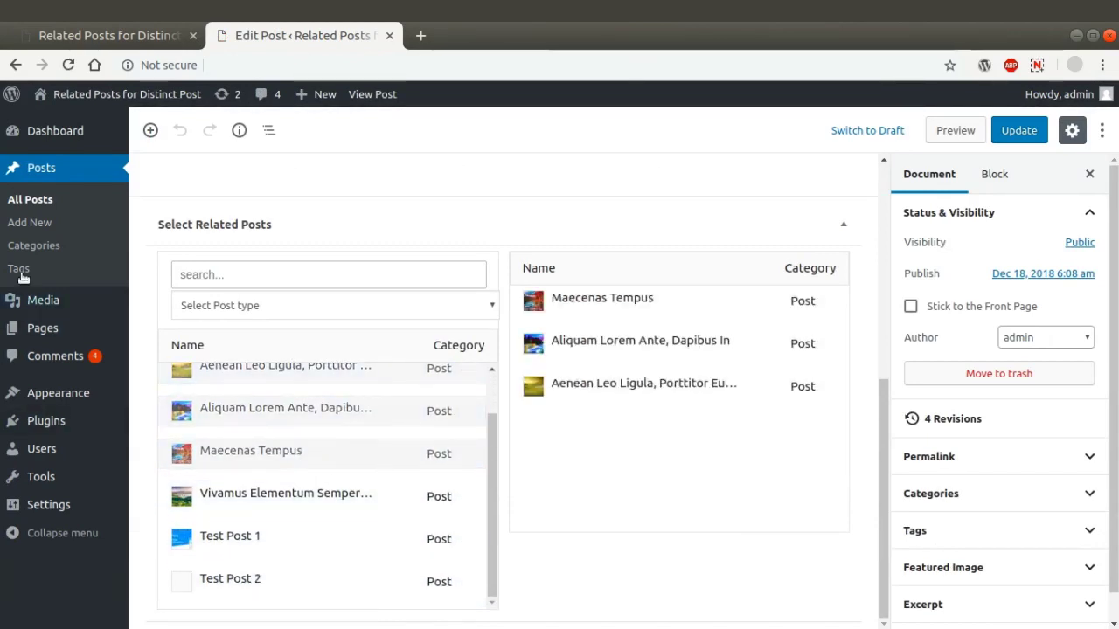
Step: Search available posts for 'es', add Test Post 1, then clear the search
left_click(306, 278)
type("t")
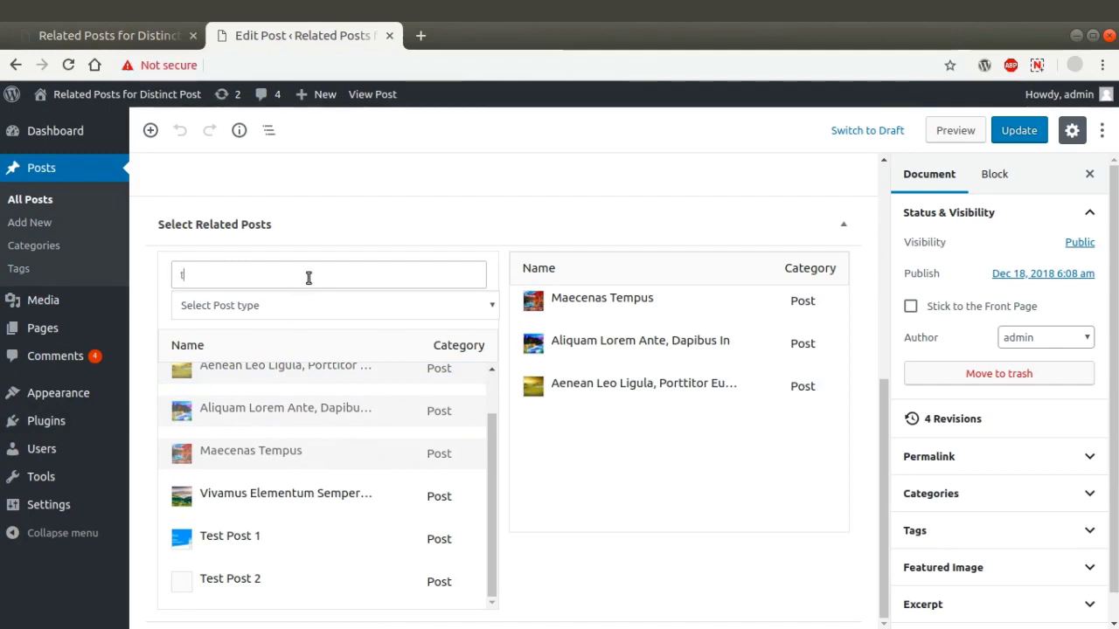
type("est")
left_click(308, 307)
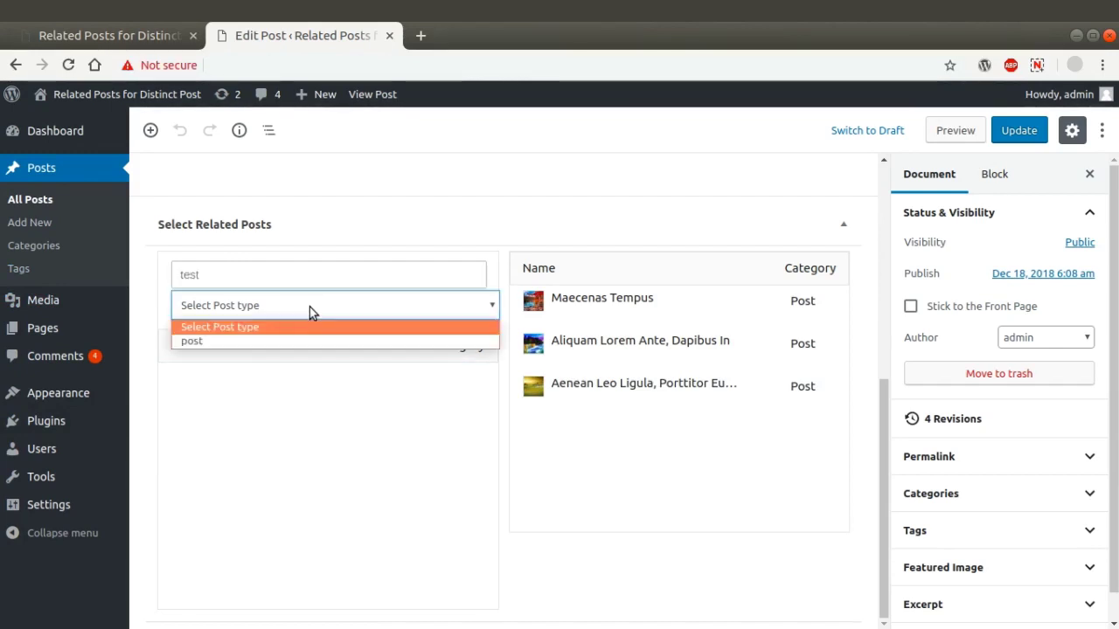
left_click(331, 305)
left_click(474, 399)
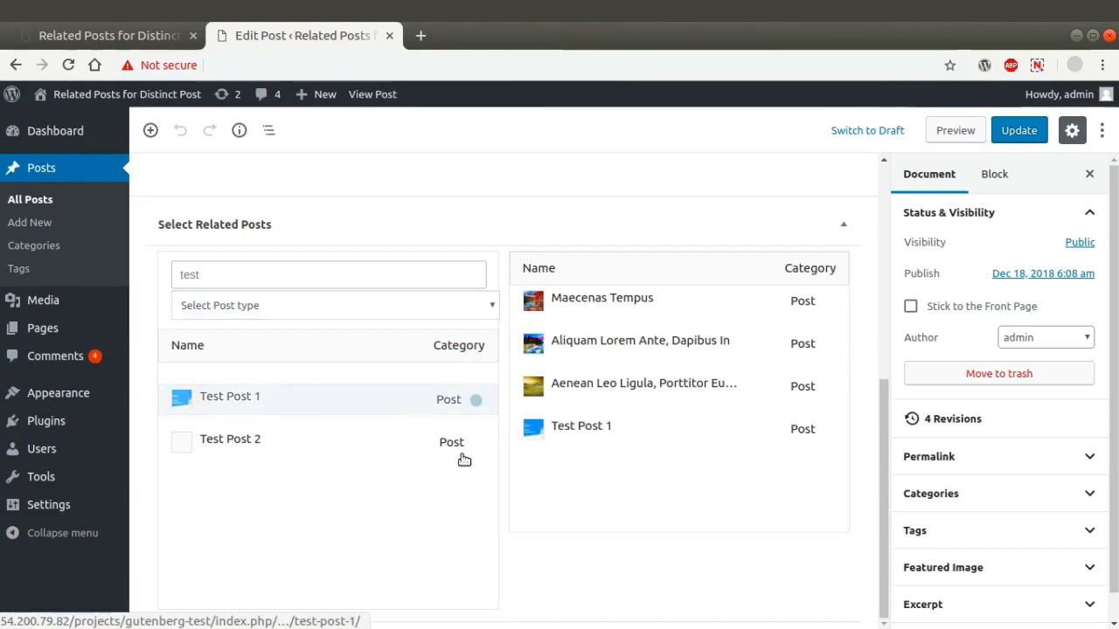
left_click(366, 310)
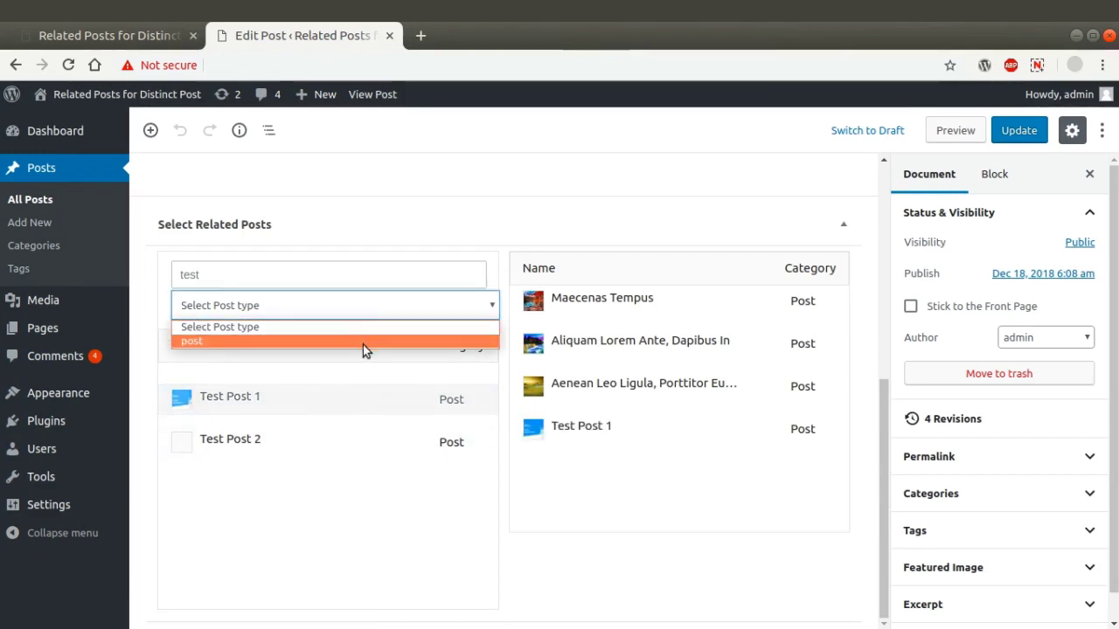
left_click(441, 304)
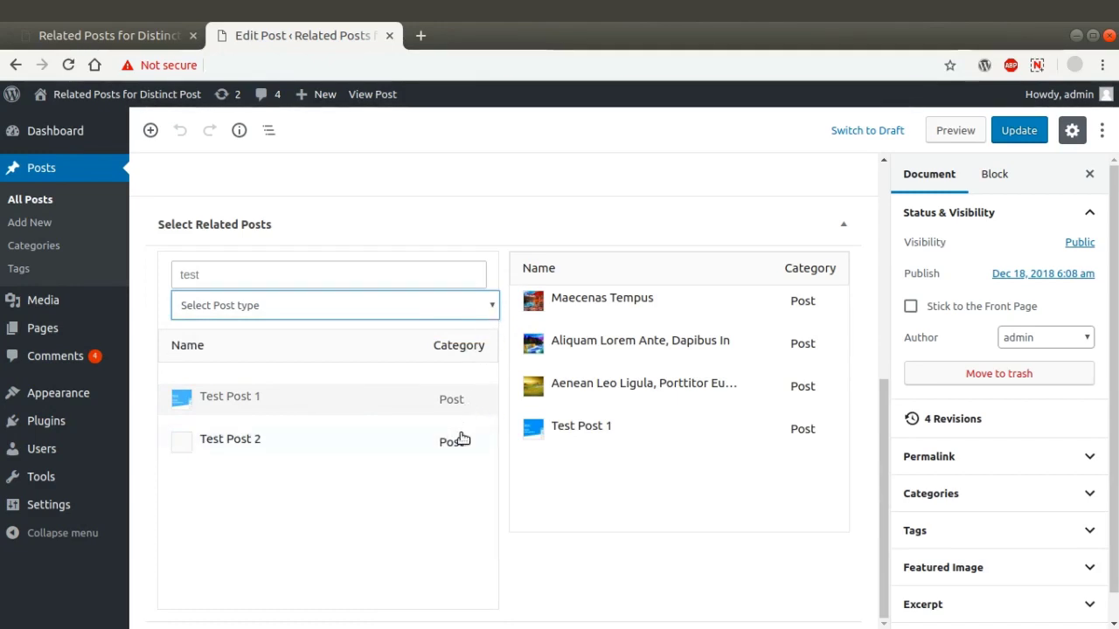
left_click(478, 312)
left_click(473, 293)
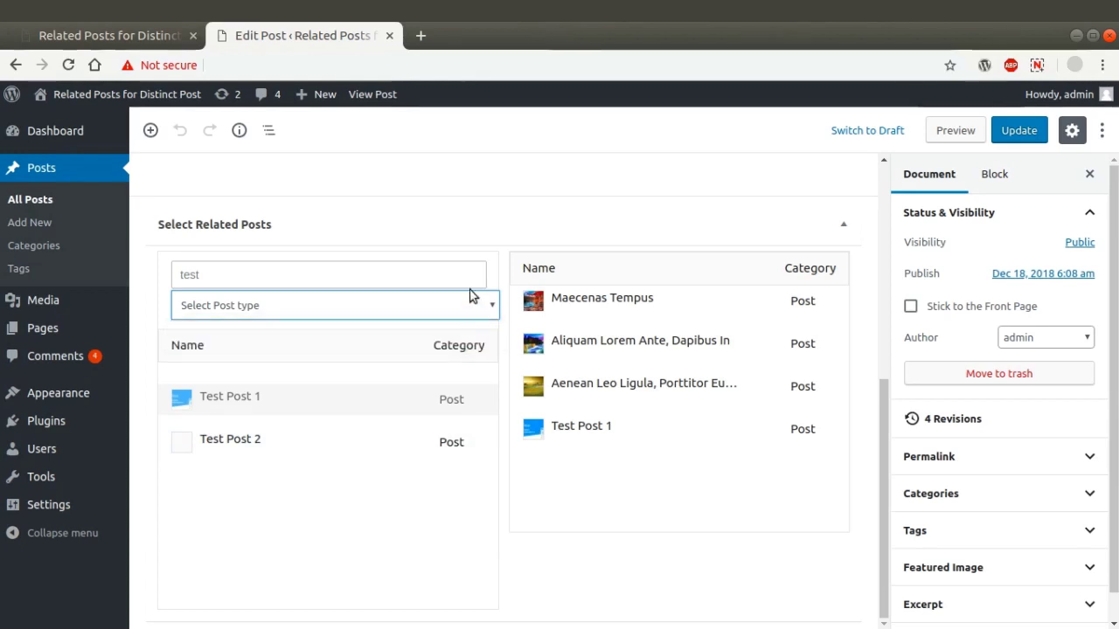
left_click(471, 273)
key("BackSpace")
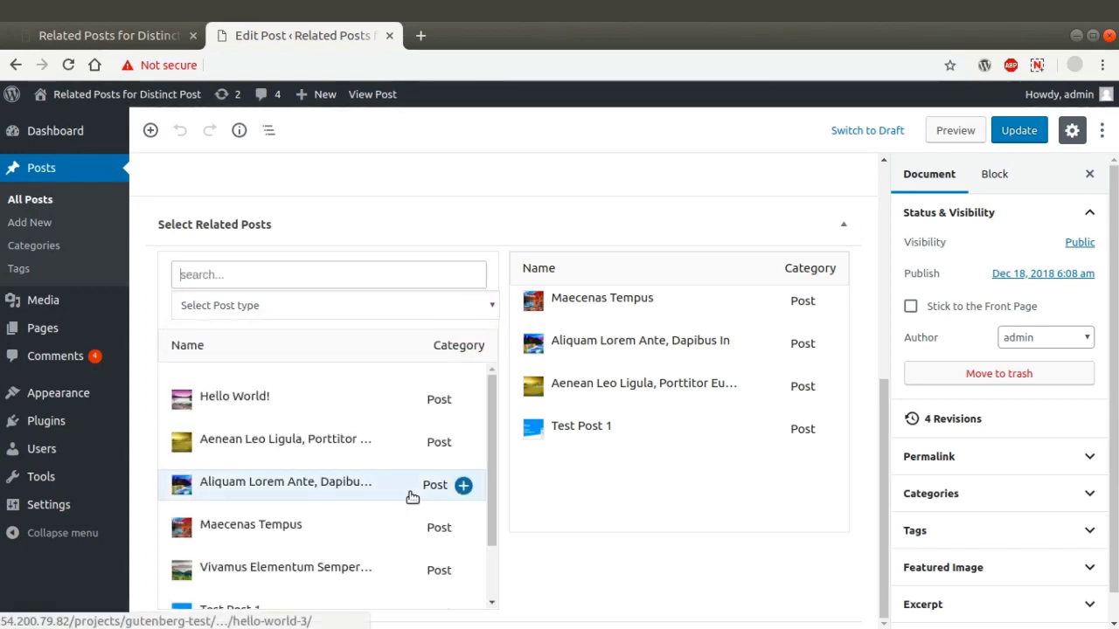
mouse_move(492, 479)
left_mouse_down()
mouse_move(487, 540)
mouse_move(509, 442)
left_mouse_up()
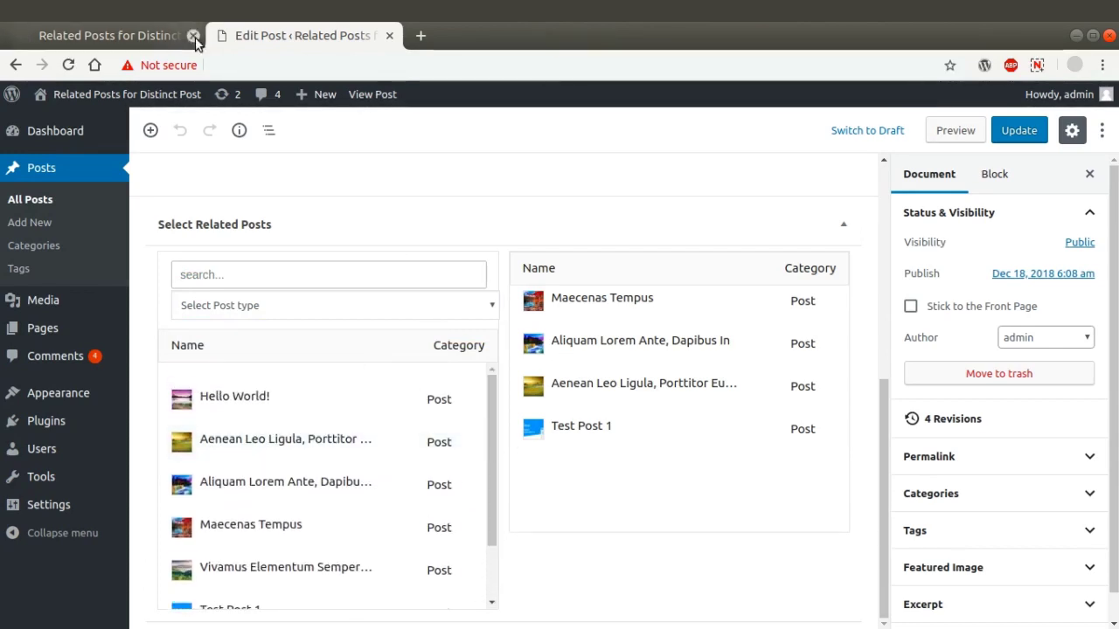
Step: Tick 'Page' under 'Select related post types for post' and save the plugin settings
left_click(125, 35)
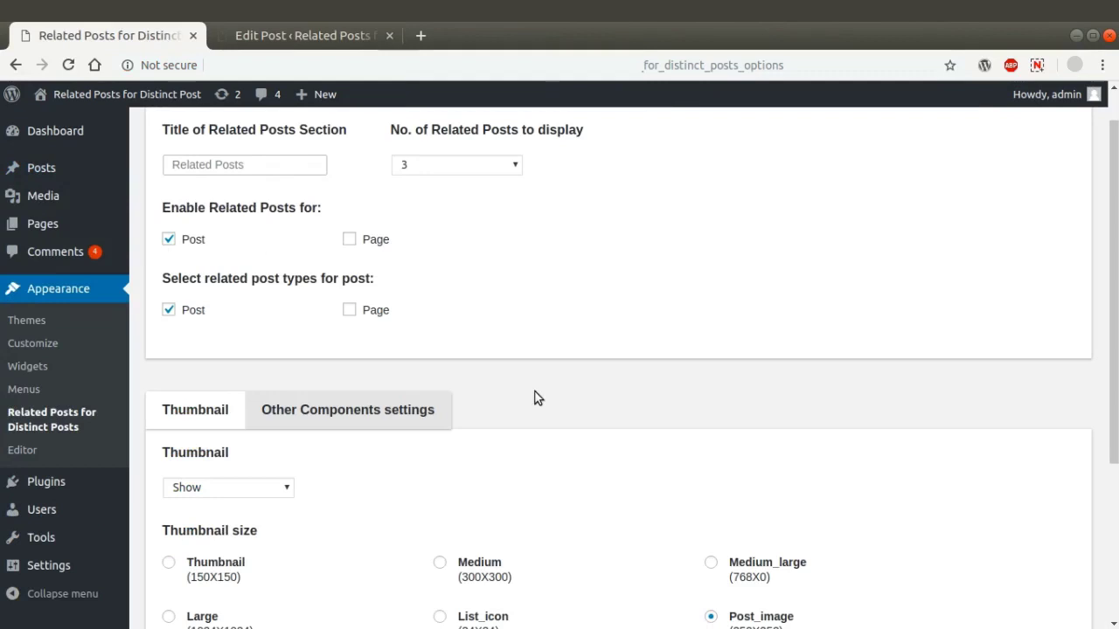
left_click(351, 312)
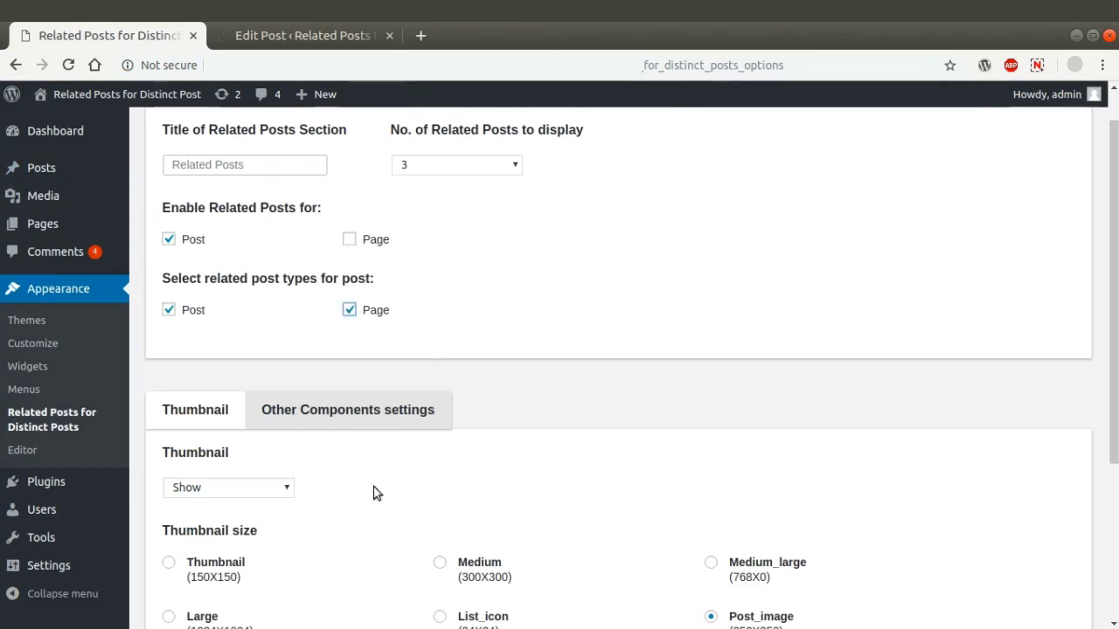
scroll(373, 494, "down", 3)
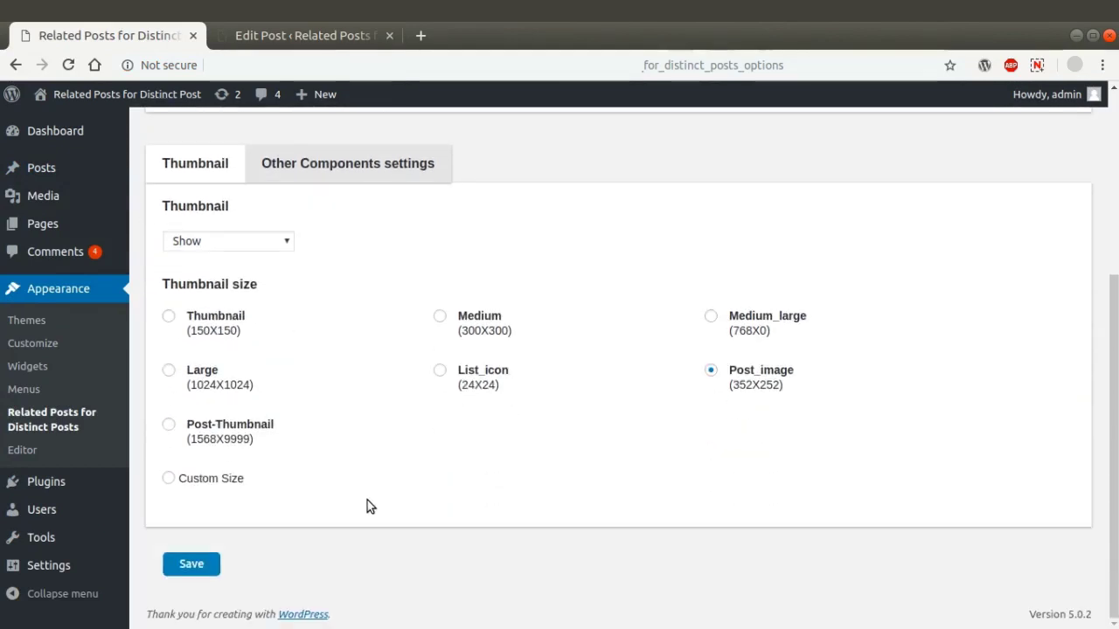
left_click(206, 564)
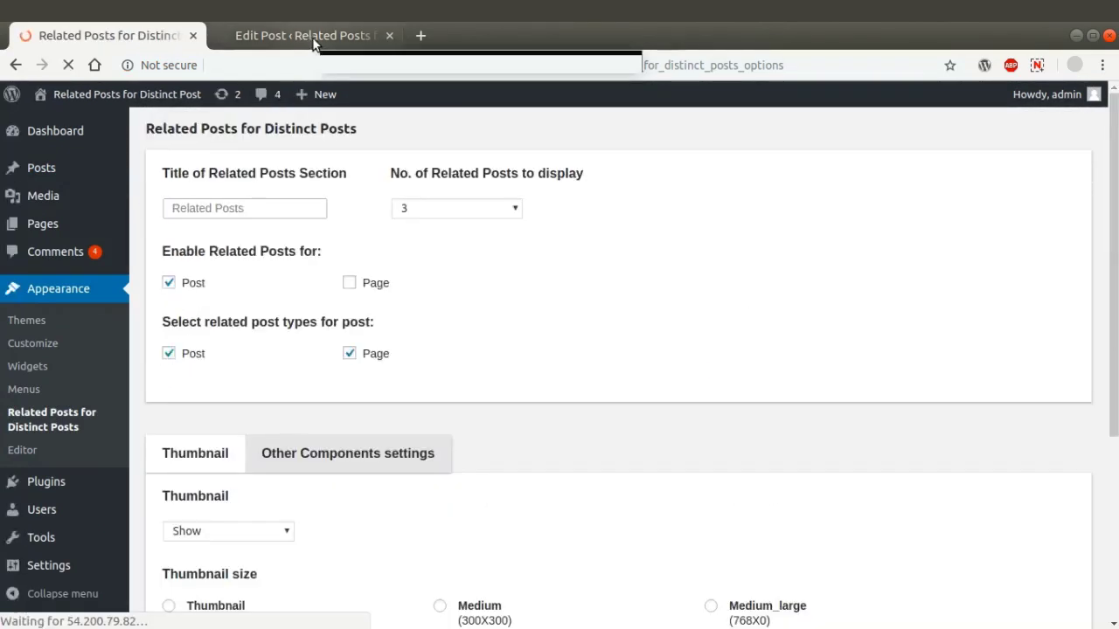
Step: Add the Quisque Rutrum page, Aliquam Lorem Ante and Aenean Leo Ligula as related, then update the post
left_click(312, 40)
left_click_drag(492, 443, 478, 559)
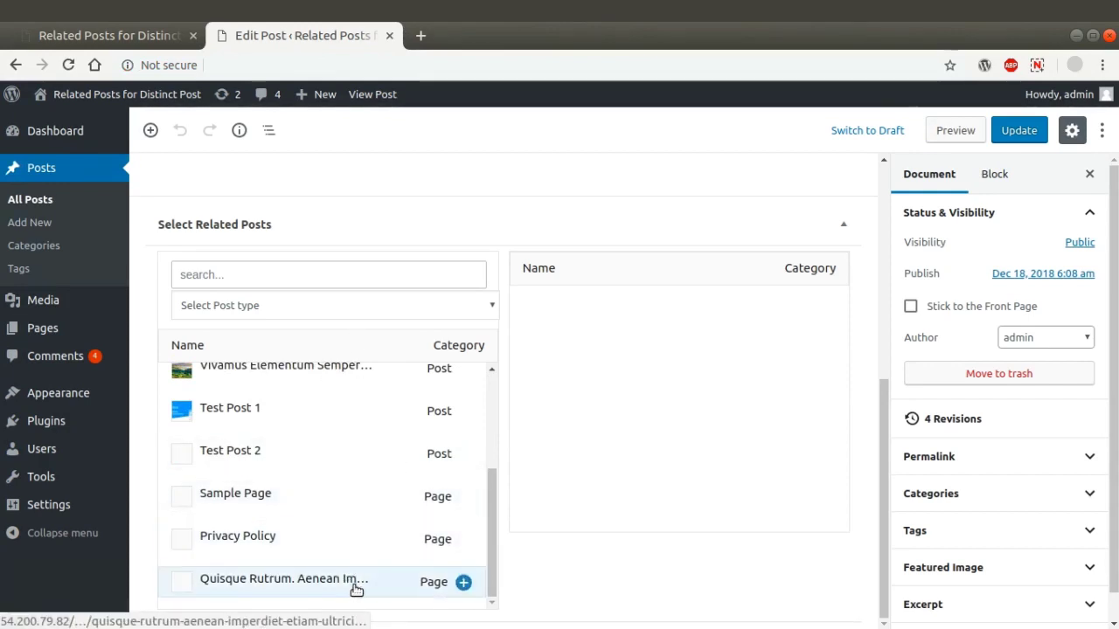
left_click(461, 581)
left_click_drag(493, 494, 507, 390)
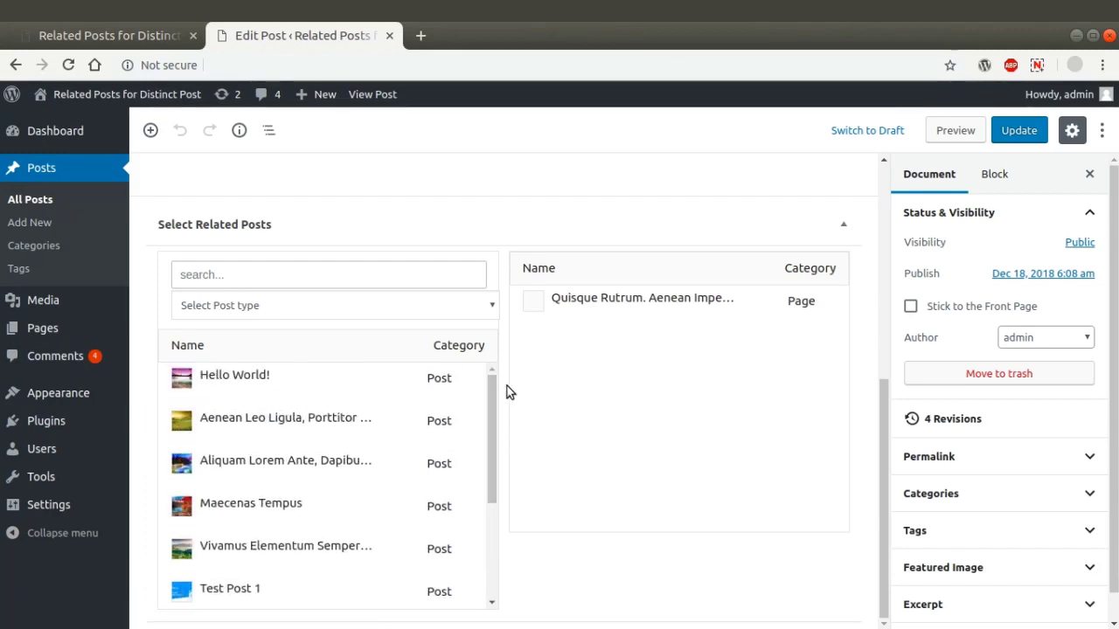
left_click(352, 471)
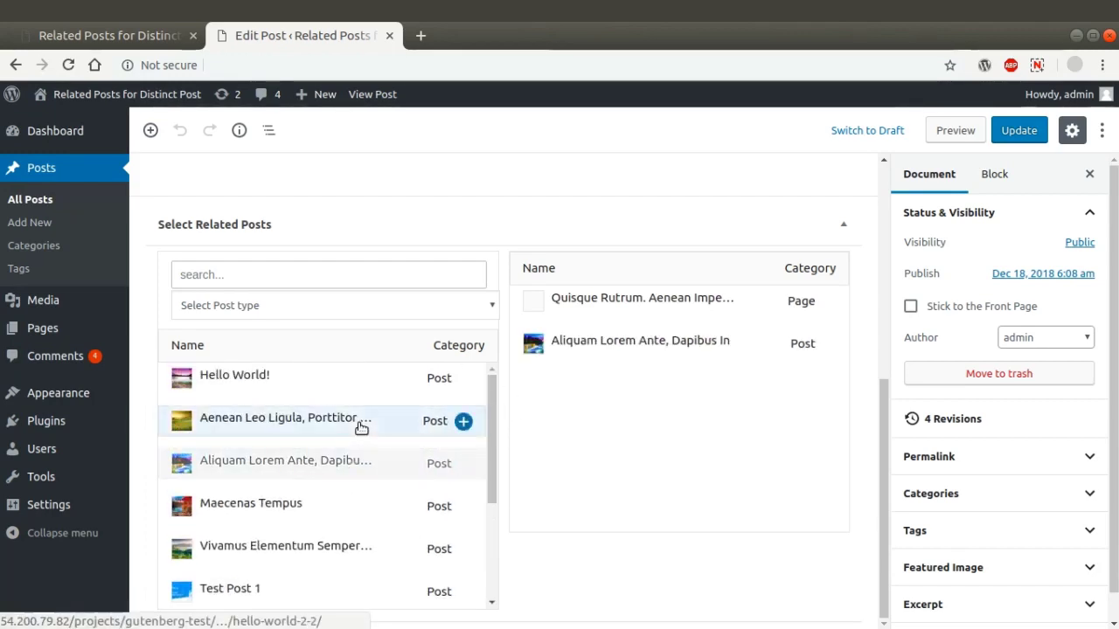
left_click(364, 424)
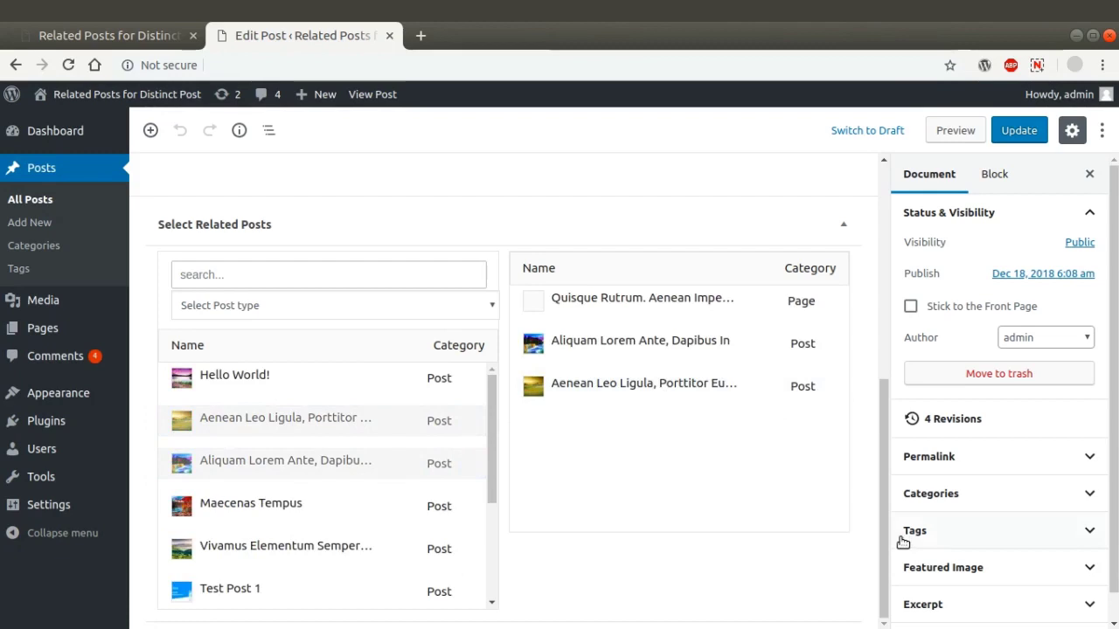
left_click(1019, 130)
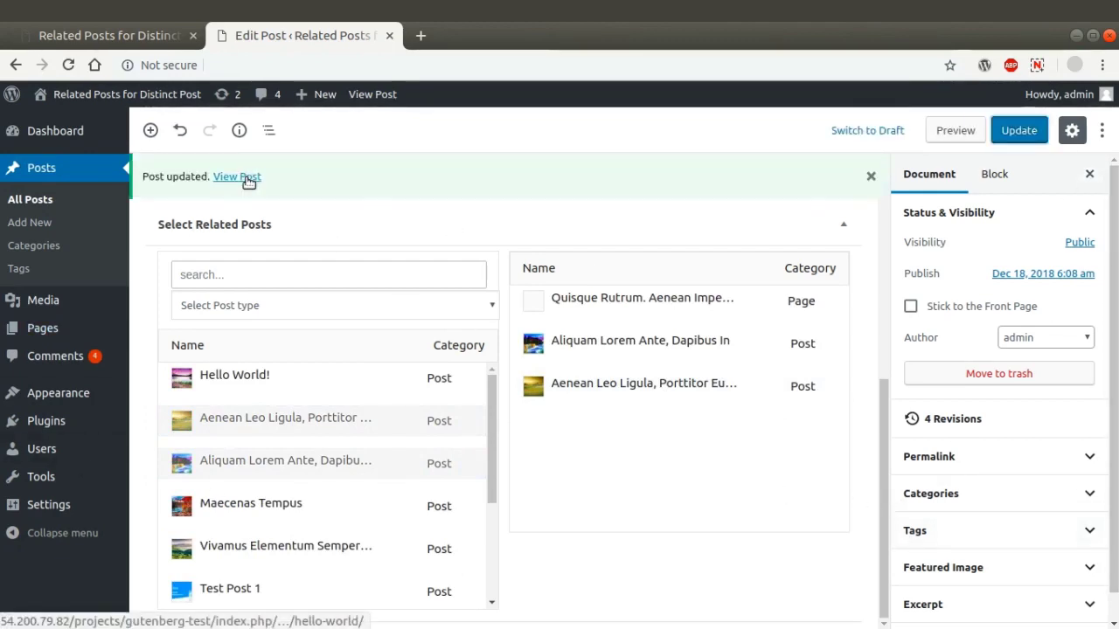
middle_click(242, 177)
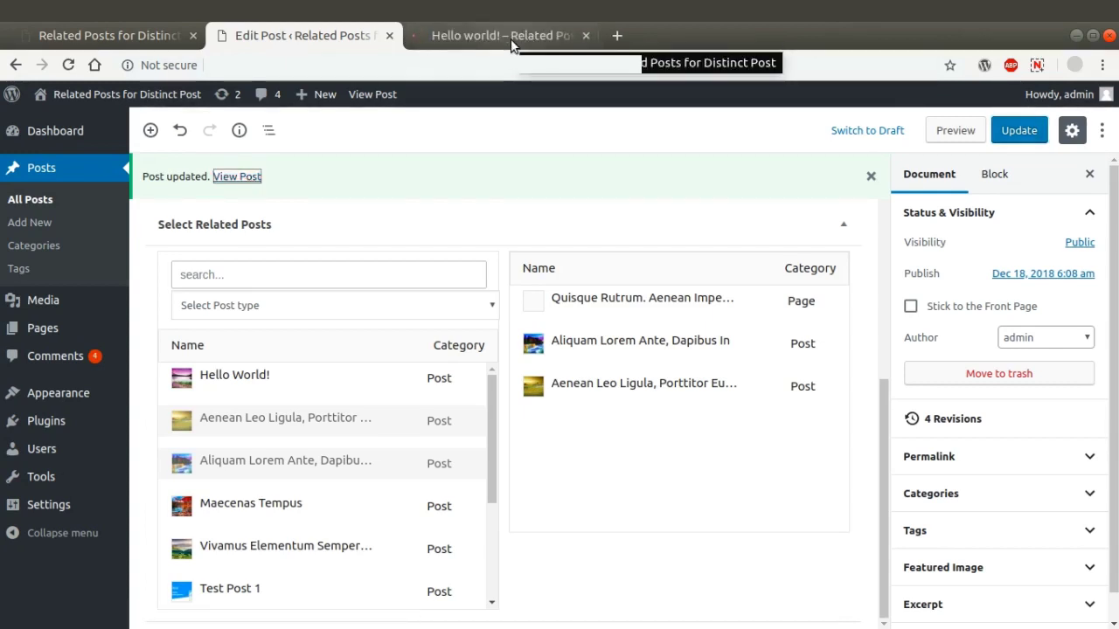
left_click(513, 40)
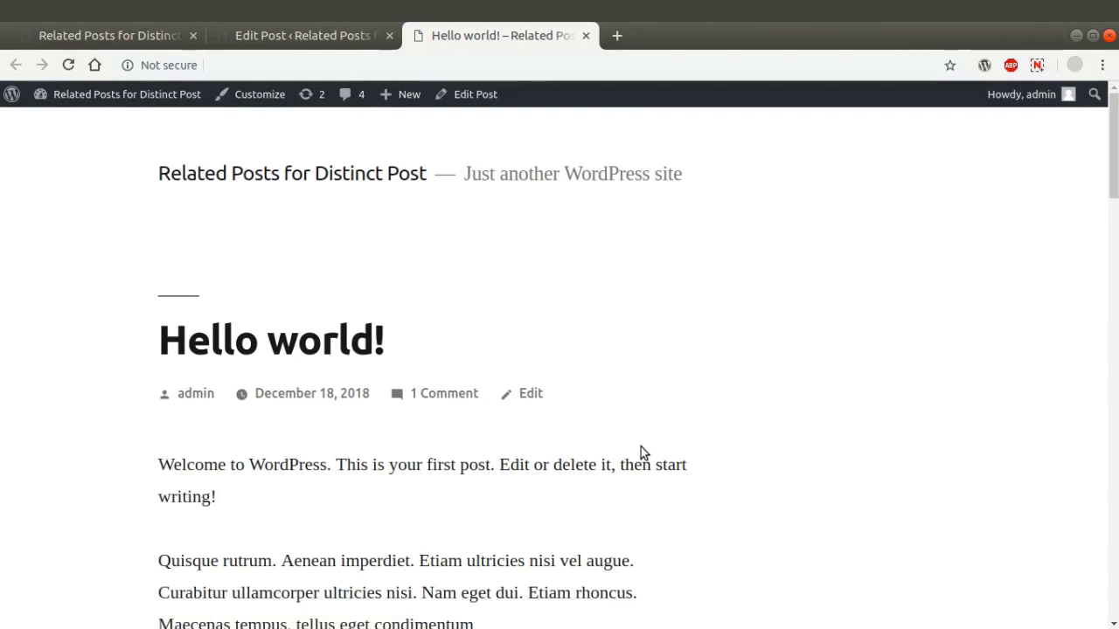
scroll(641, 453, "down", 3)
scroll(641, 453, "down", 5)
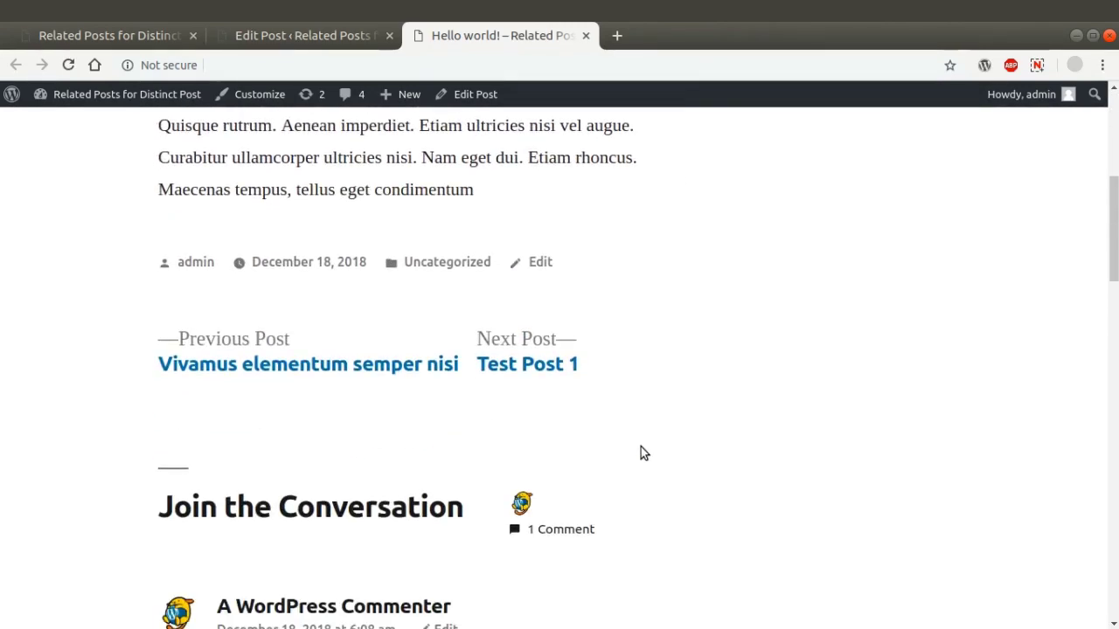
scroll(641, 450, "down", 2)
scroll(641, 451, "down", 2)
scroll(640, 451, "down", 2)
scroll(641, 451, "down", 1)
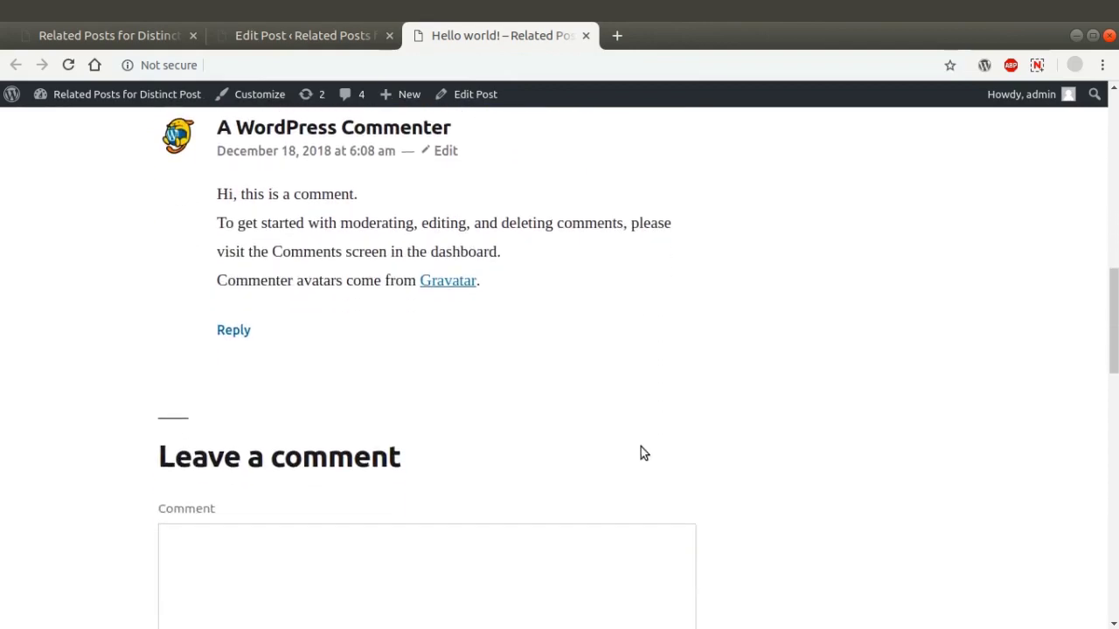
scroll(641, 447, "down", 1)
scroll(641, 447, "down", 1)
scroll(641, 448, "down", 1)
scroll(640, 447, "up", 2)
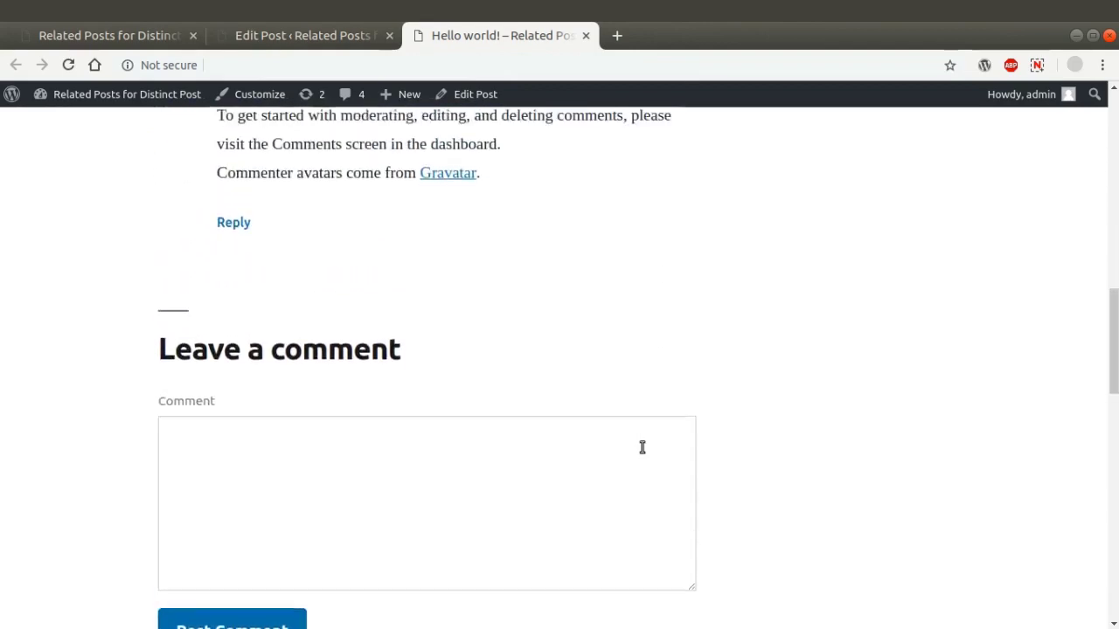
scroll(642, 448, "up", 3)
scroll(640, 450, "up", 2)
scroll(641, 450, "up", 1)
scroll(640, 453, "up", 2)
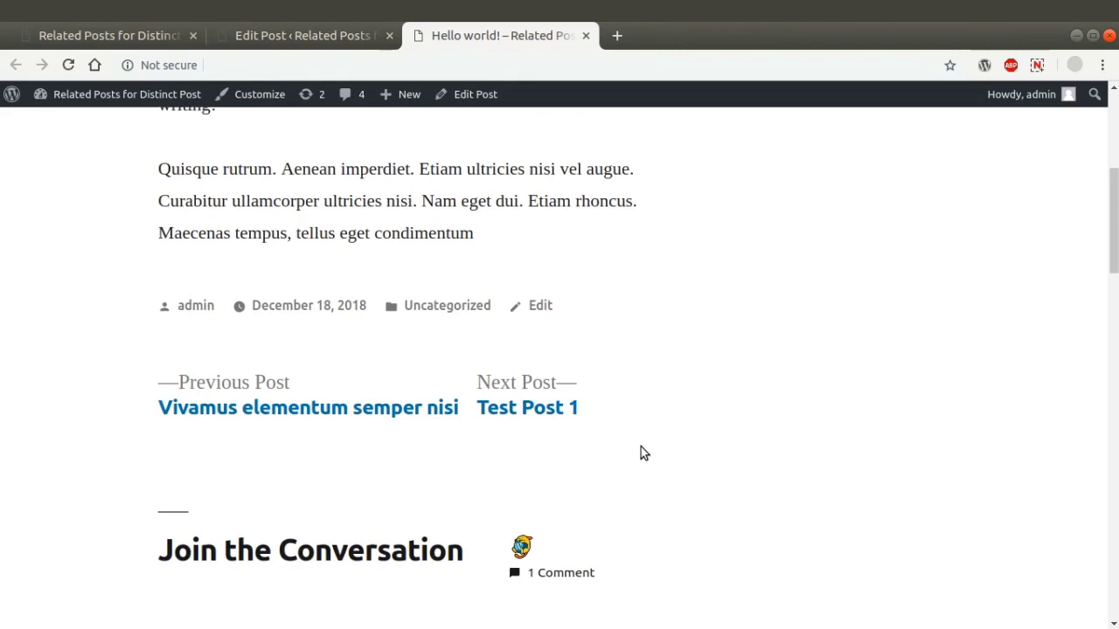
scroll(640, 453, "down", 1)
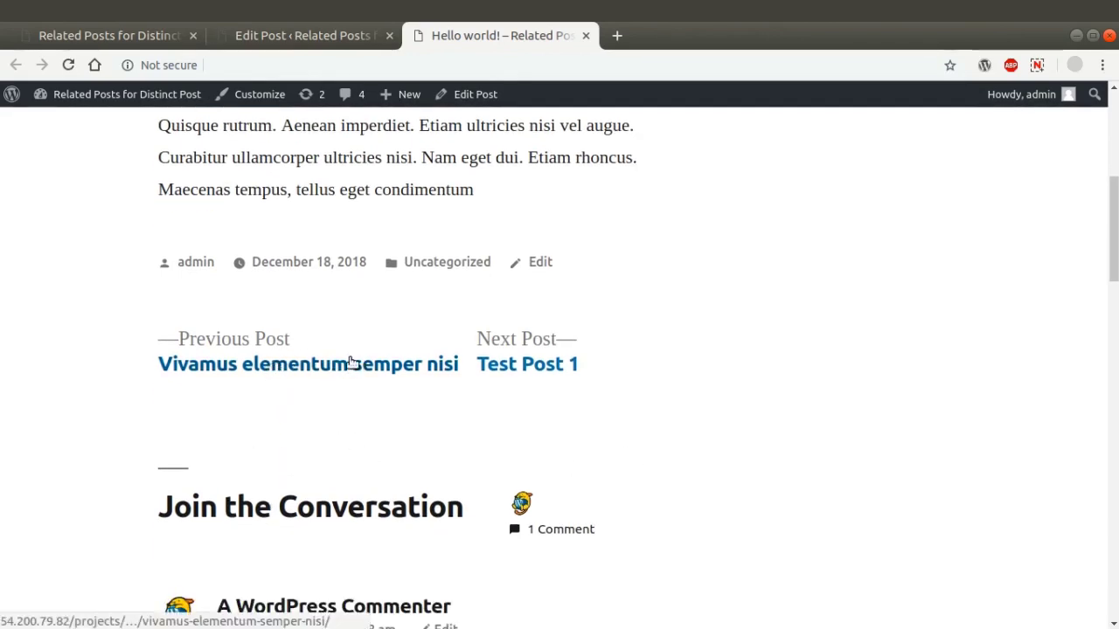
scroll(470, 566, "down", 2)
scroll(469, 566, "down", 2)
scroll(469, 566, "up", 1)
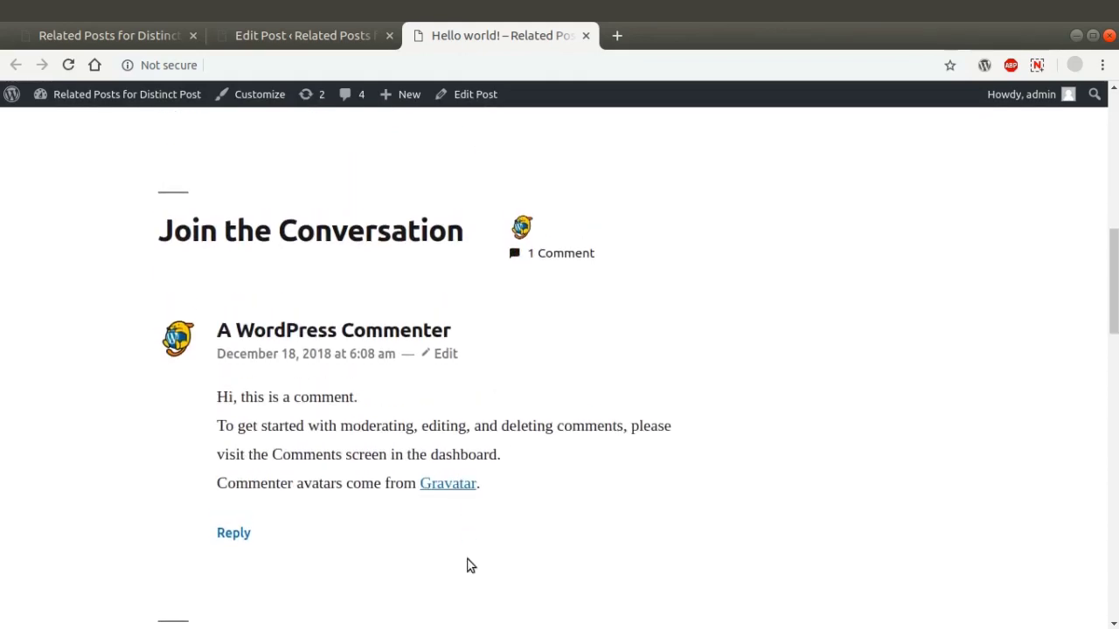
scroll(467, 565, "up", 3)
scroll(319, 545, "up", 2)
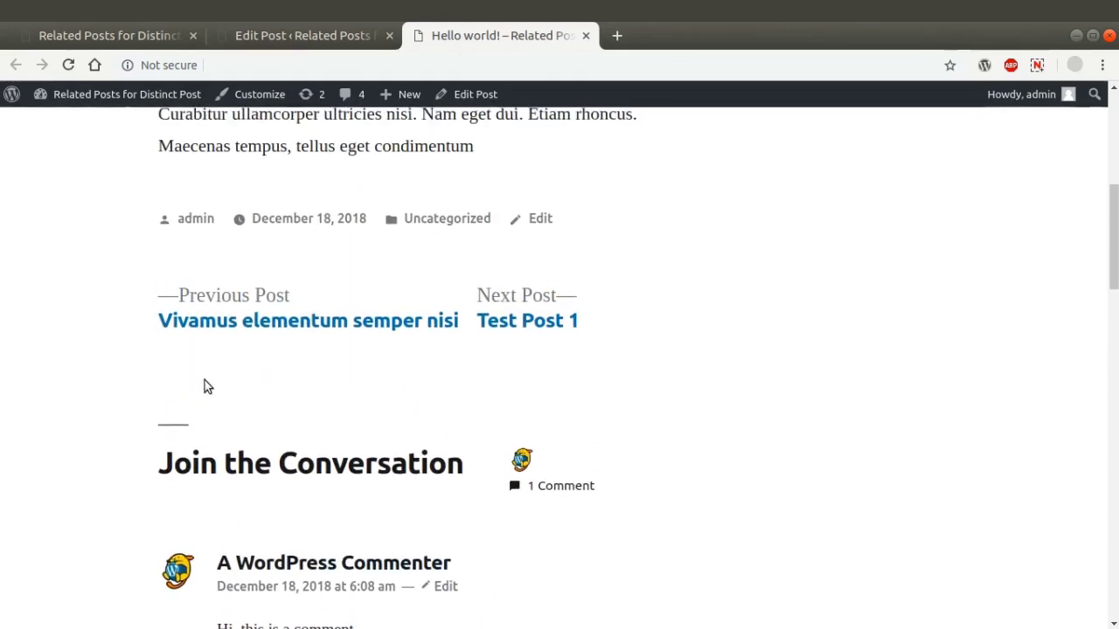
scroll(500, 537, "up", 1)
scroll(500, 537, "up", 1)
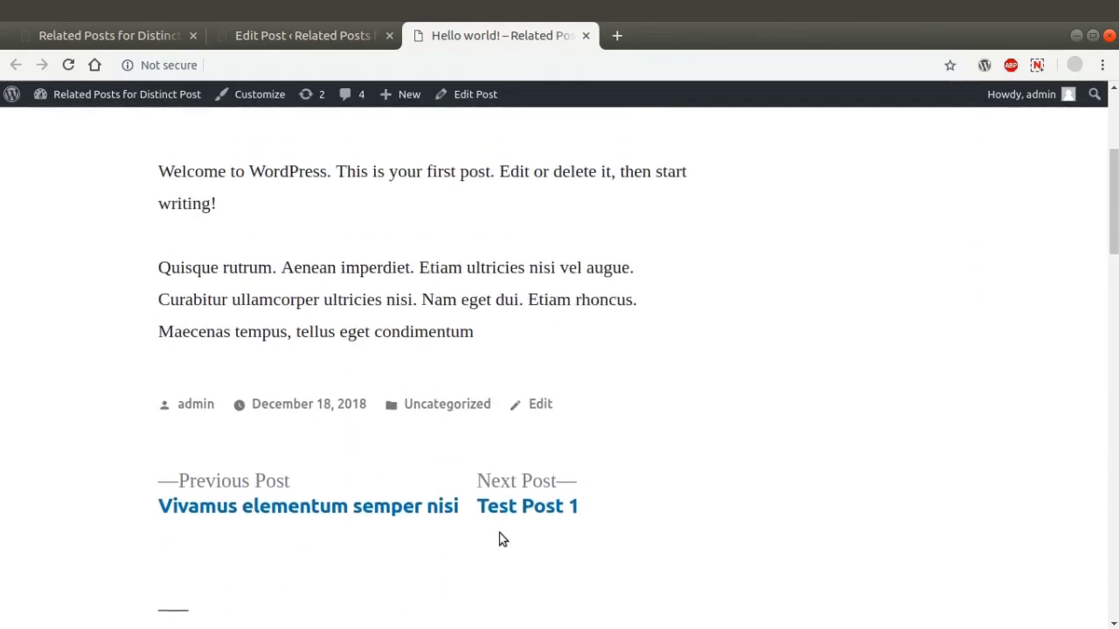
scroll(501, 538, "up", 3)
scroll(501, 538, "down", 1)
scroll(499, 536, "down", 2)
scroll(499, 535, "down", 2)
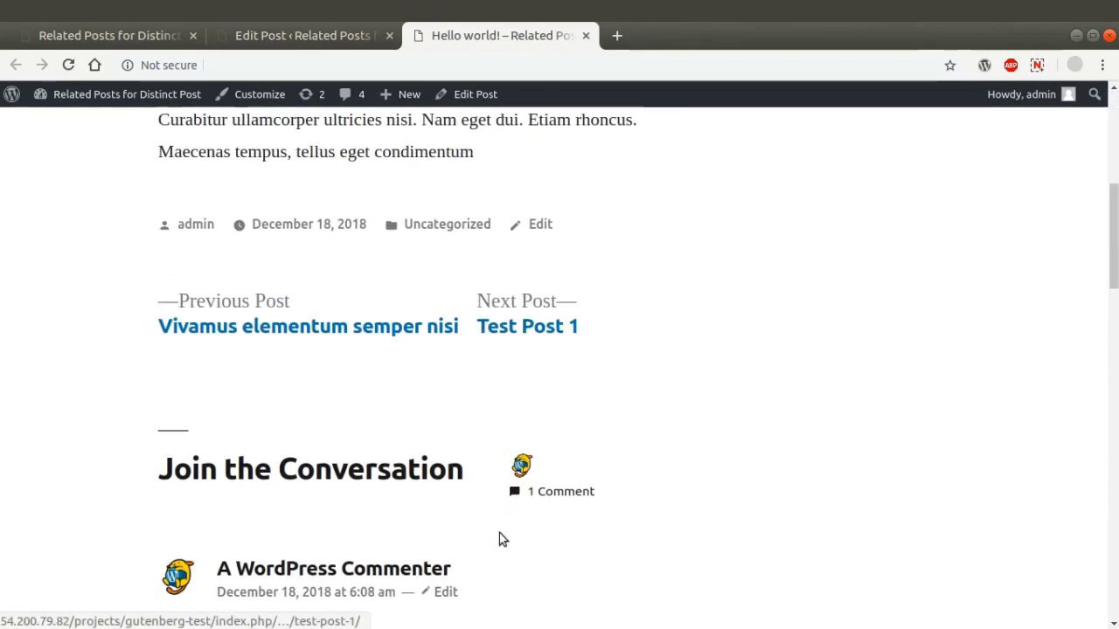
left_click(306, 33)
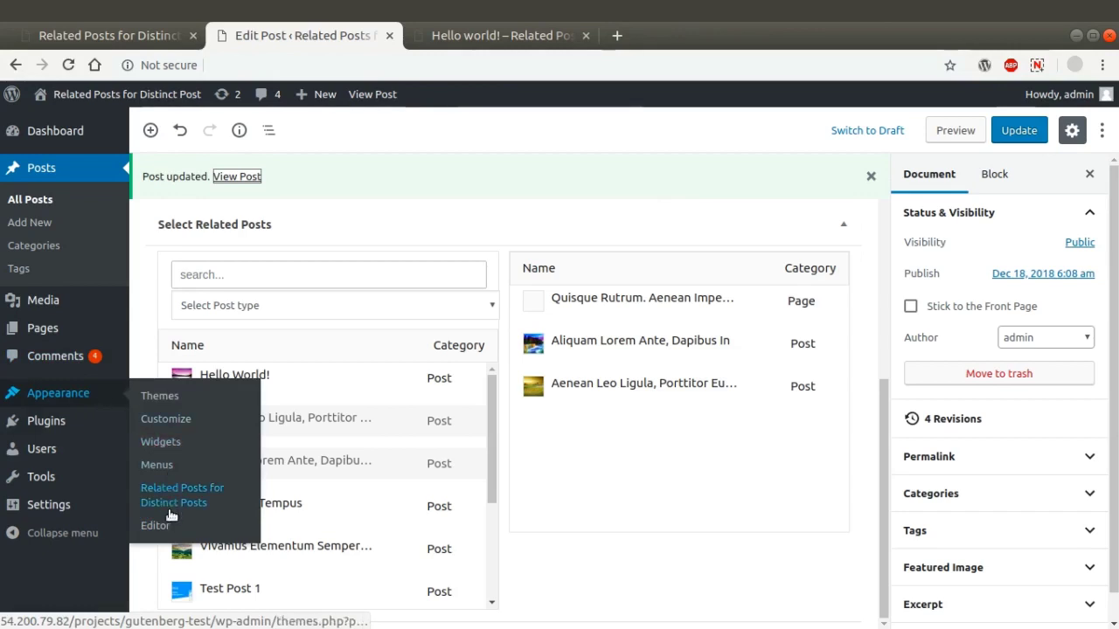
Step: Open the theme file editor in a new tab and load the Single Post (single.php) template
middle_click(158, 523)
left_click(690, 35)
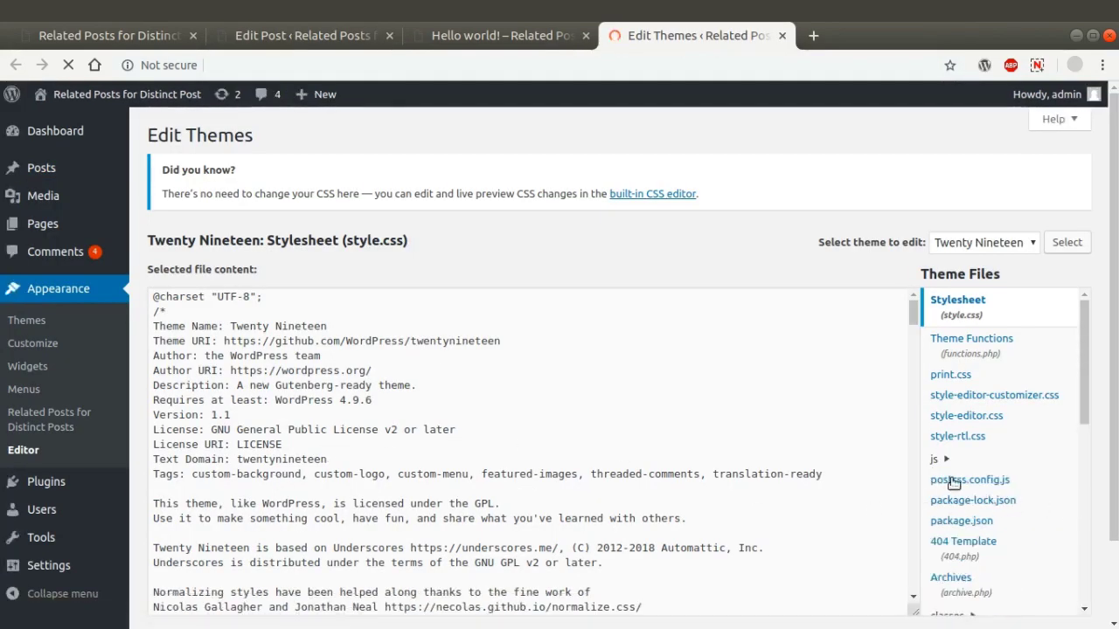
scroll(953, 484, "down", 5)
scroll(988, 467, "down", 2)
scroll(962, 476, "up", 3)
scroll(998, 475, "up", 2)
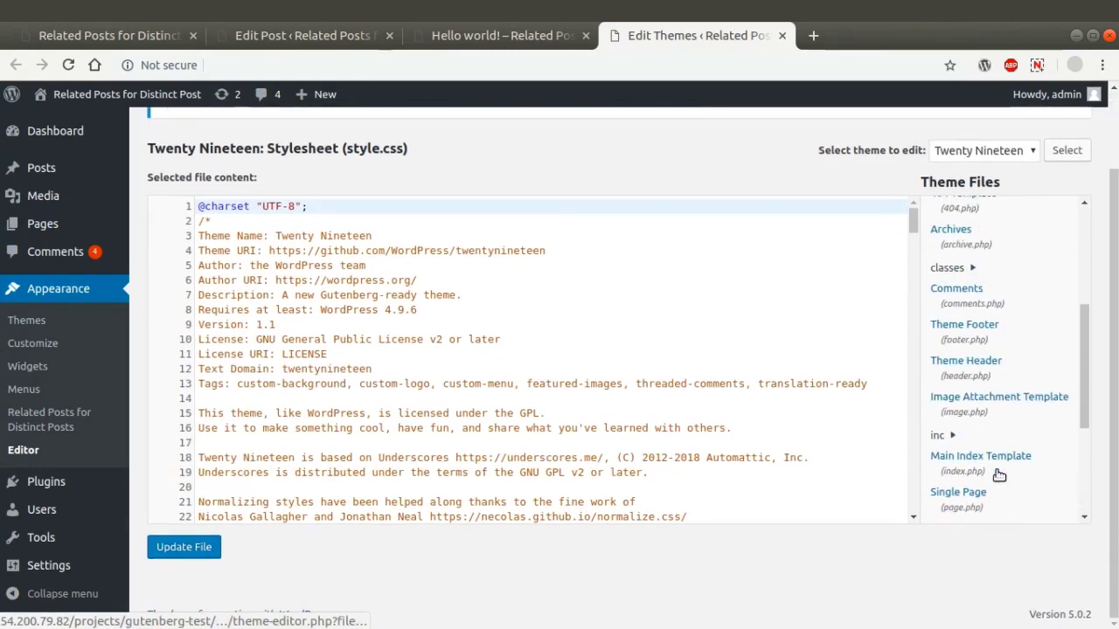
scroll(999, 475, "up", 2)
scroll(999, 350, "up", 2)
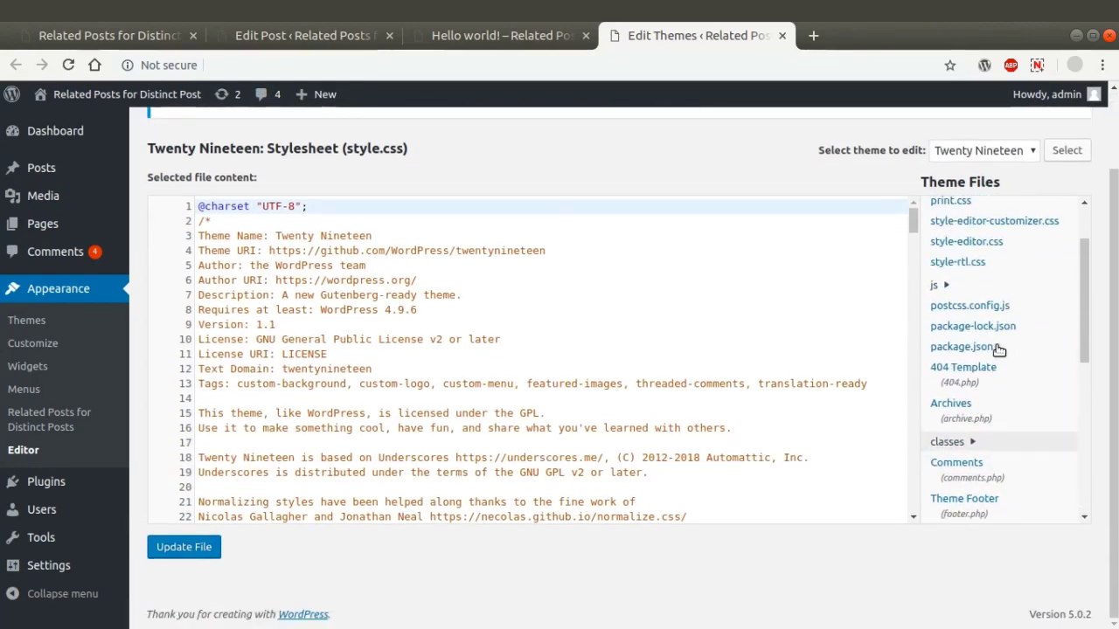
scroll(999, 350, "up", 1)
scroll(998, 350, "up", 1)
scroll(1006, 374, "down", 1)
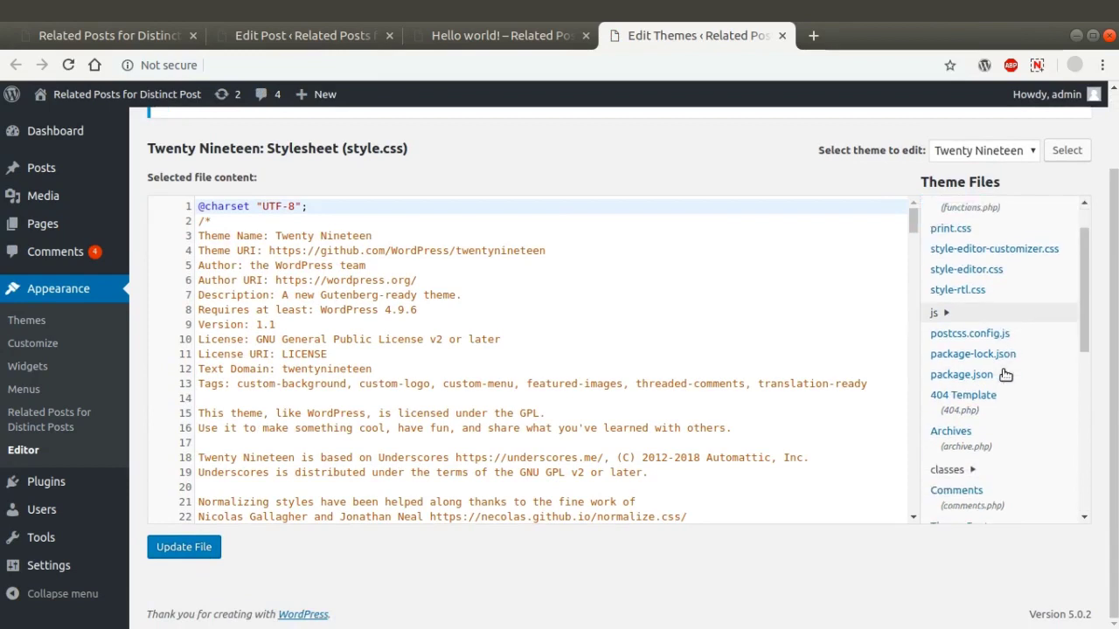
scroll(1006, 374, "down", 3)
scroll(1006, 374, "down", 1)
scroll(1005, 375, "down", 2)
scroll(1005, 374, "down", 1)
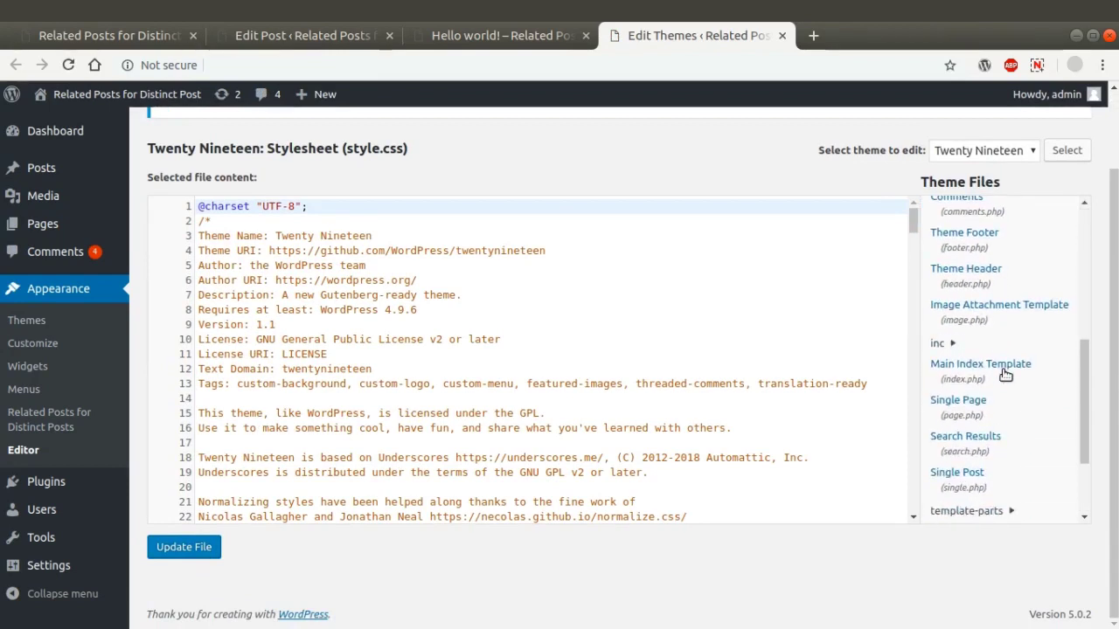
scroll(1006, 375, "down", 2)
left_click(1009, 393)
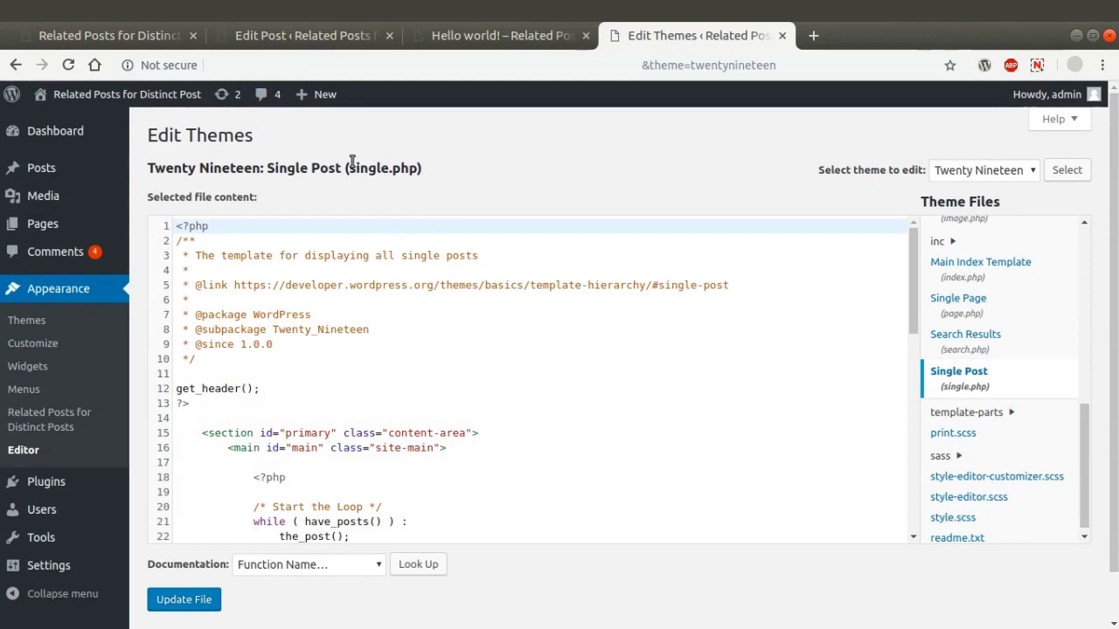
Step: Paste echo do_shortcode('[rpdp_related_posts]') as new line 47 of single.php and save the file
scroll(577, 455, "down", 1)
scroll(568, 457, "down", 2)
scroll(568, 450, "down", 1)
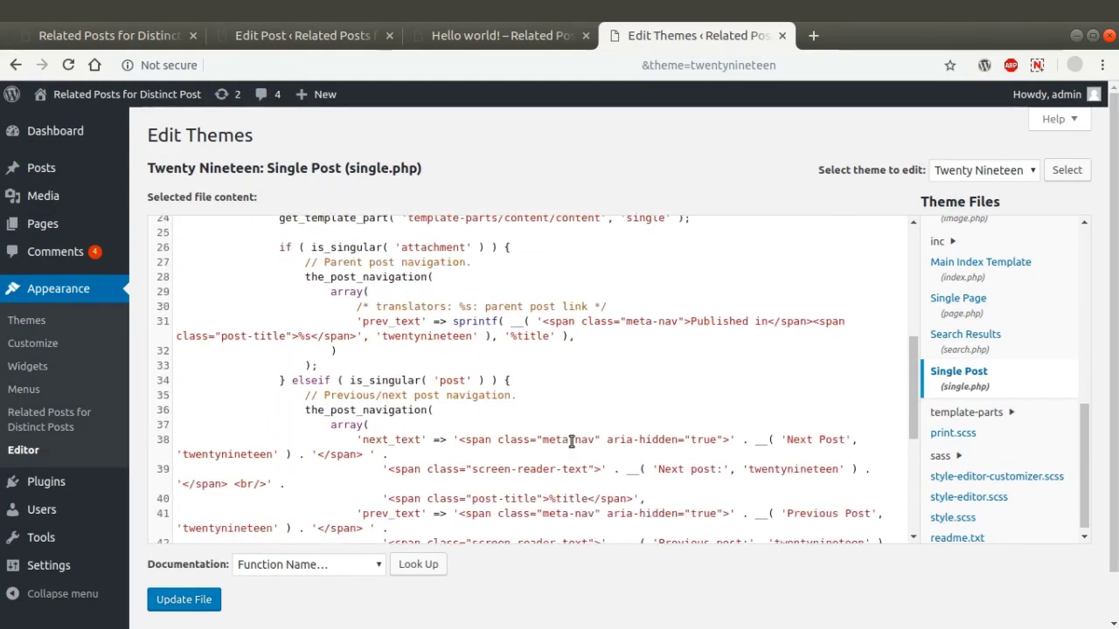
scroll(571, 441, "down", 1)
scroll(524, 393, "down", 1)
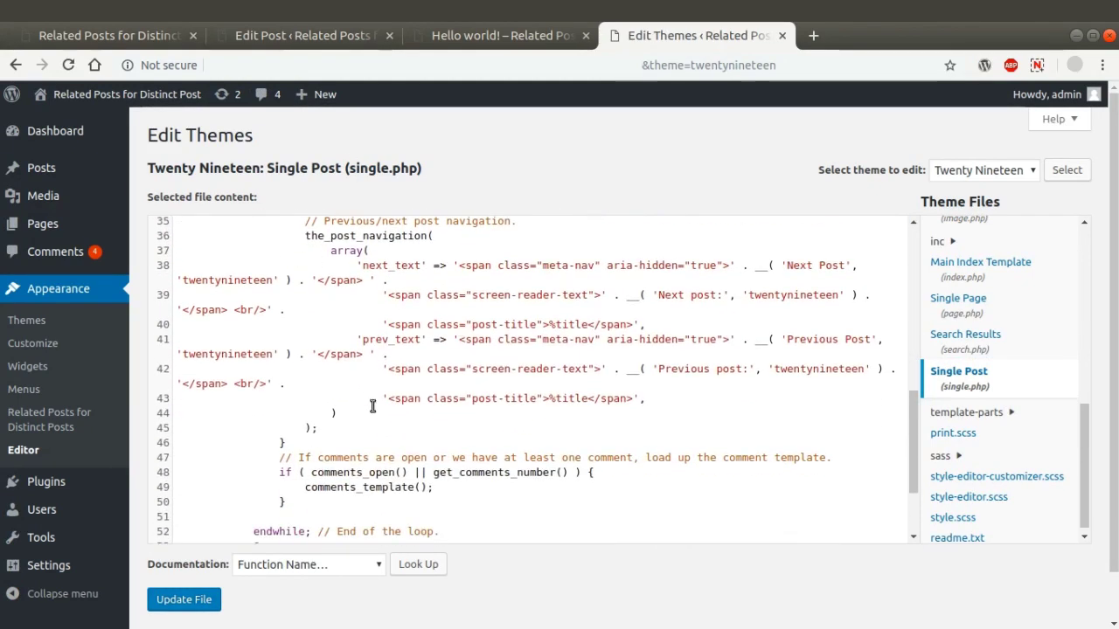
left_click(300, 444)
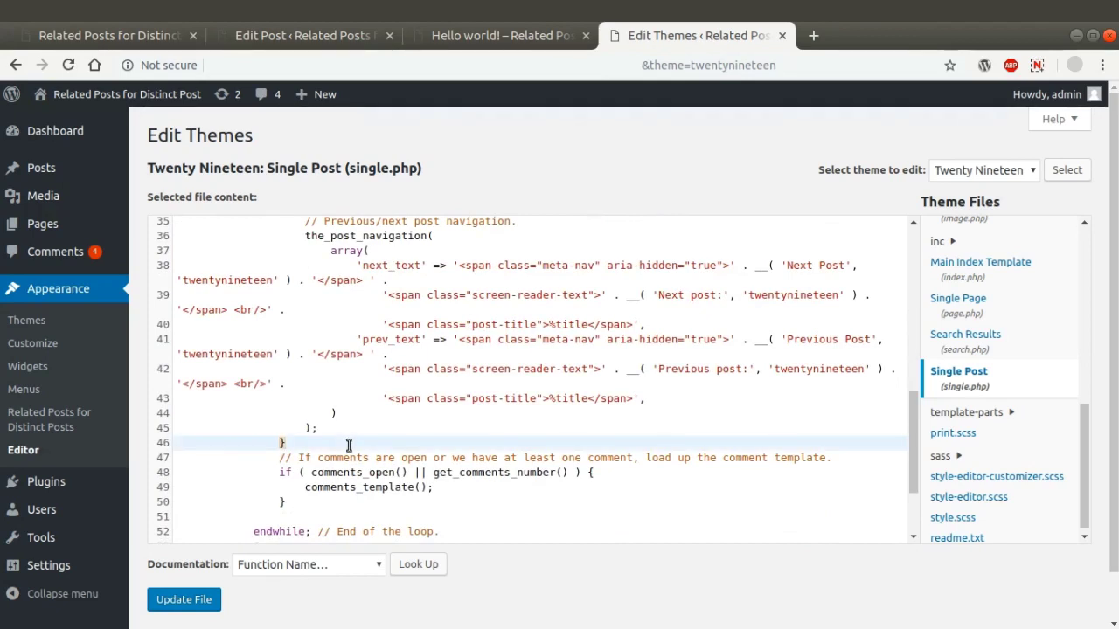
key("Return")
type("echo do_shortcode('[rpdp_related_posts]');")
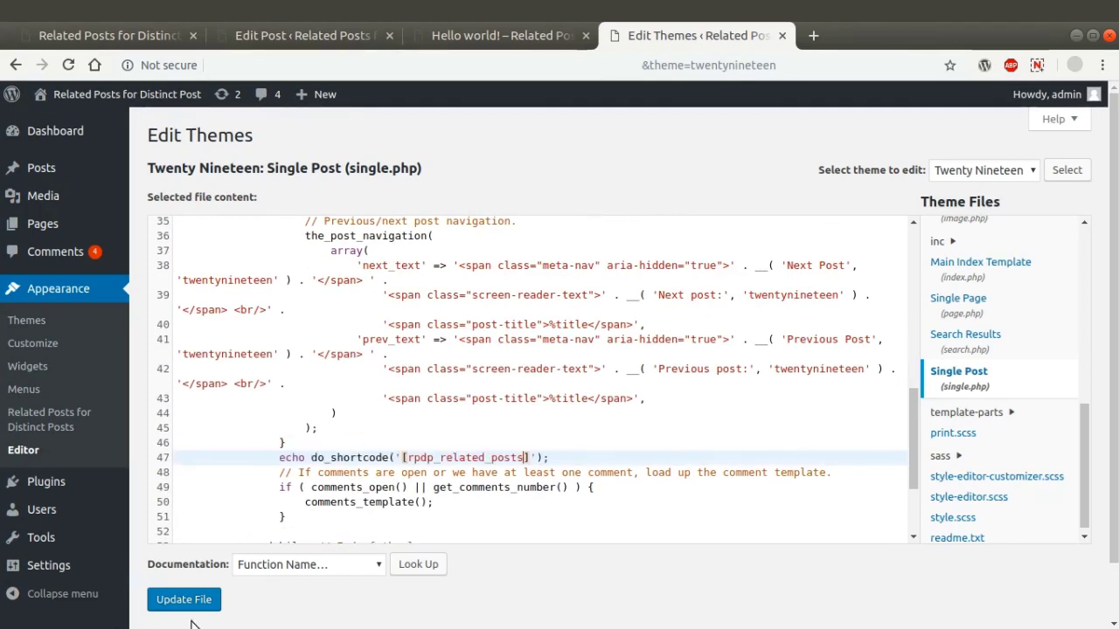
left_click(210, 602)
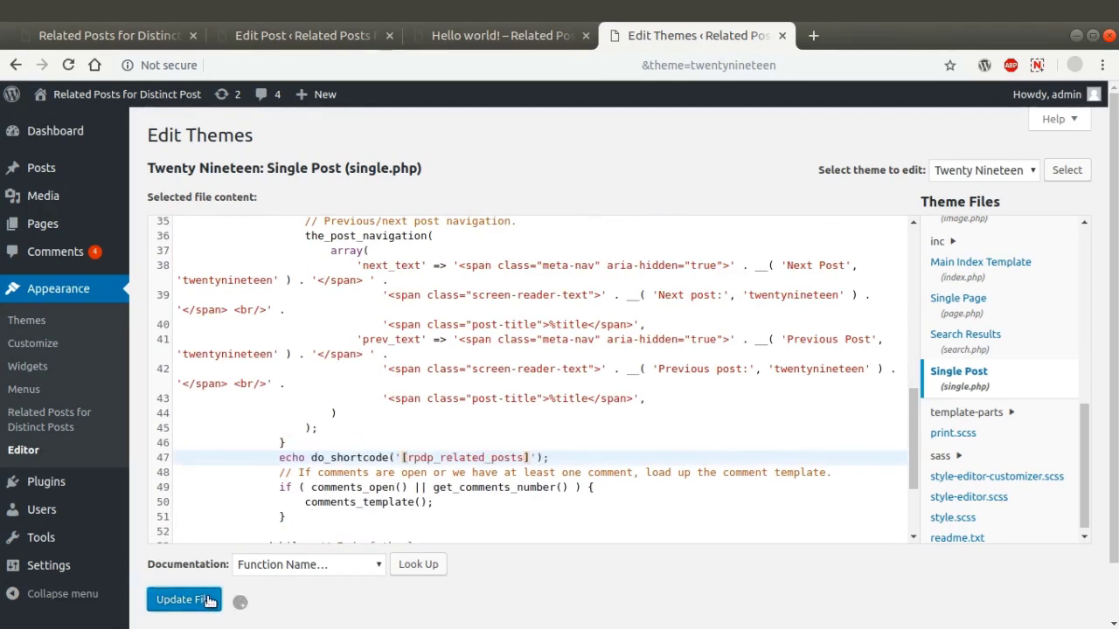
left_click(491, 35)
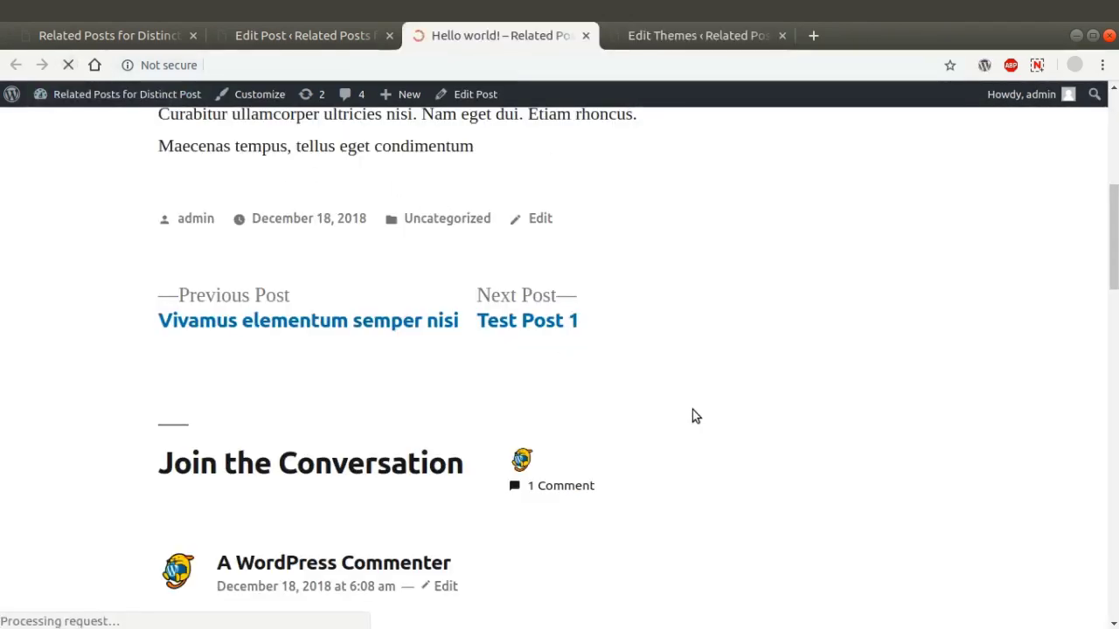
Step: Scroll the Hello world! post down to the Related Posts grid below Previous/Next Post
scroll(715, 431, "down", 4)
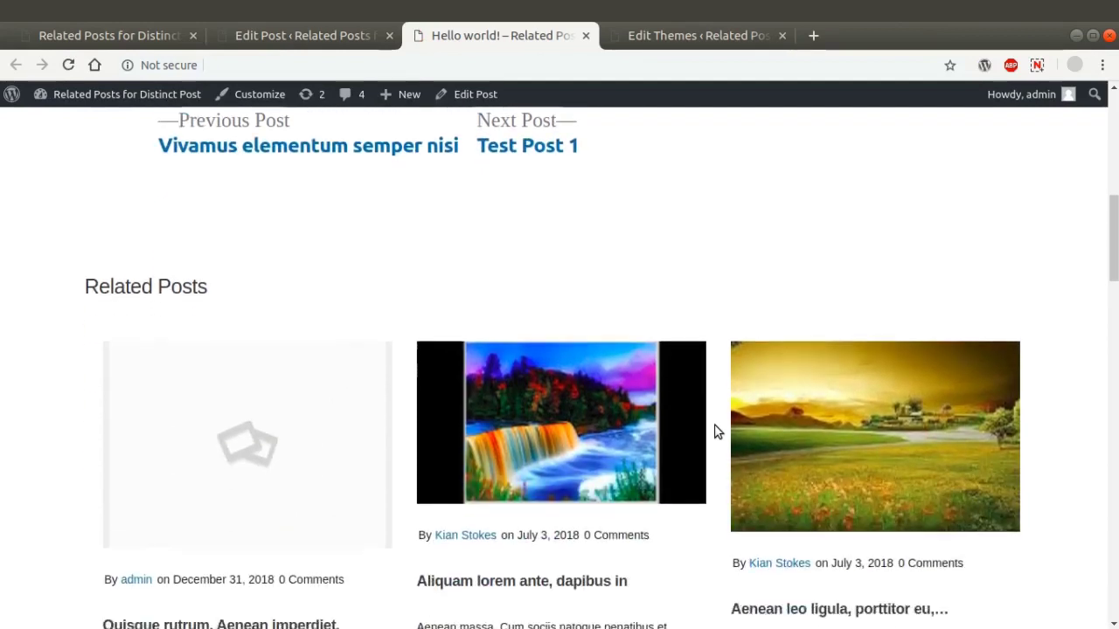
scroll(717, 429, "down", 4)
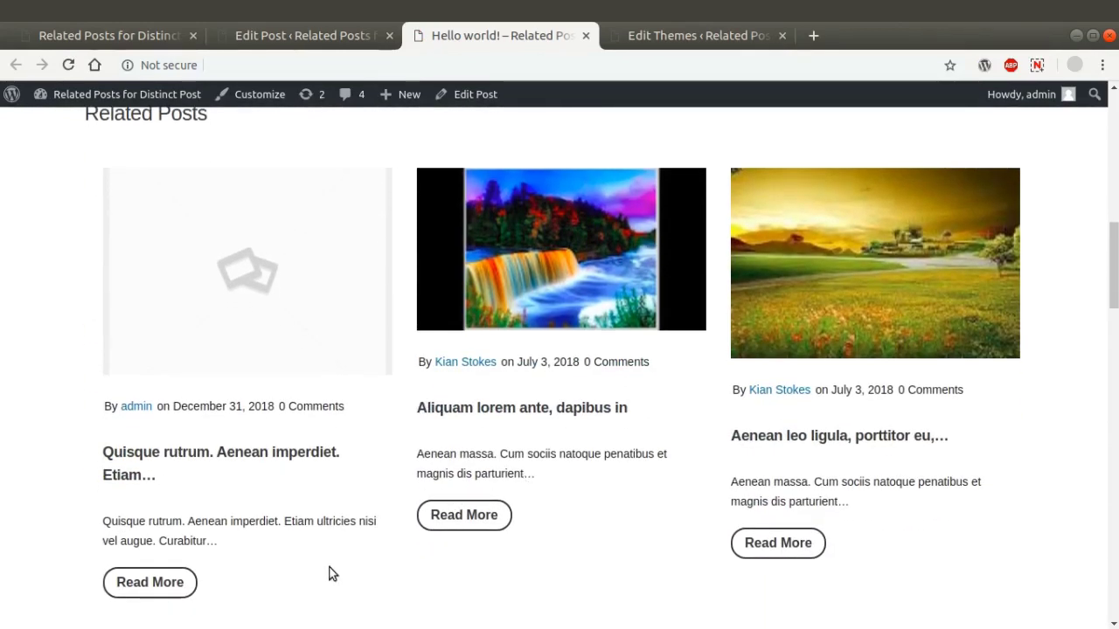
scroll(329, 572, "down", 3)
scroll(329, 574, "up", 3)
scroll(329, 573, "up", 3)
scroll(328, 574, "down", 1)
scroll(329, 574, "down", 3)
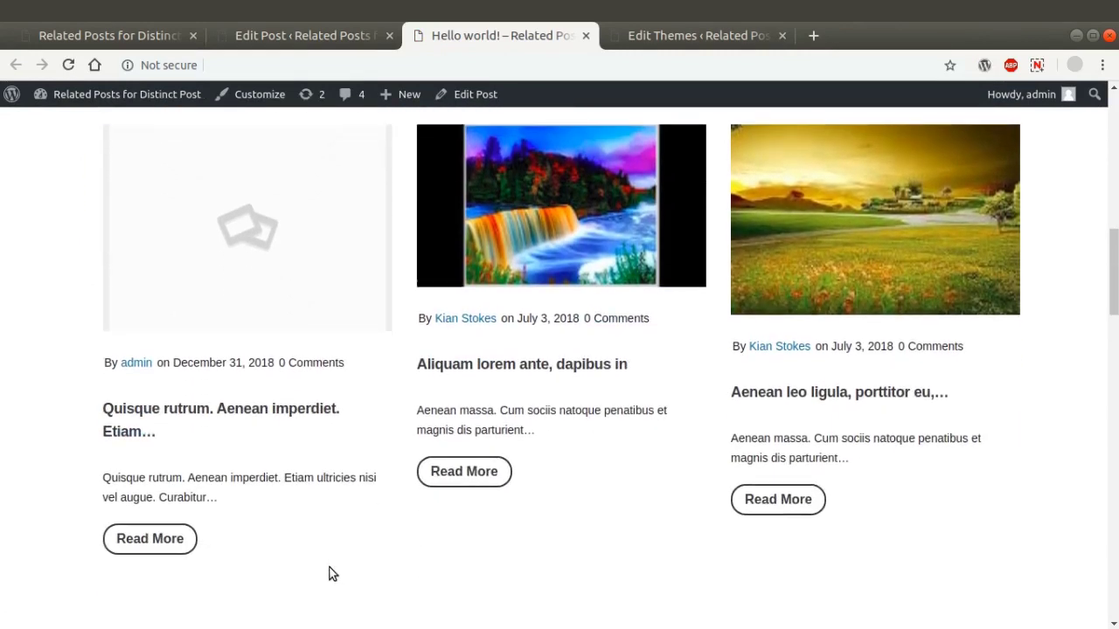
scroll(330, 574, "up", 2)
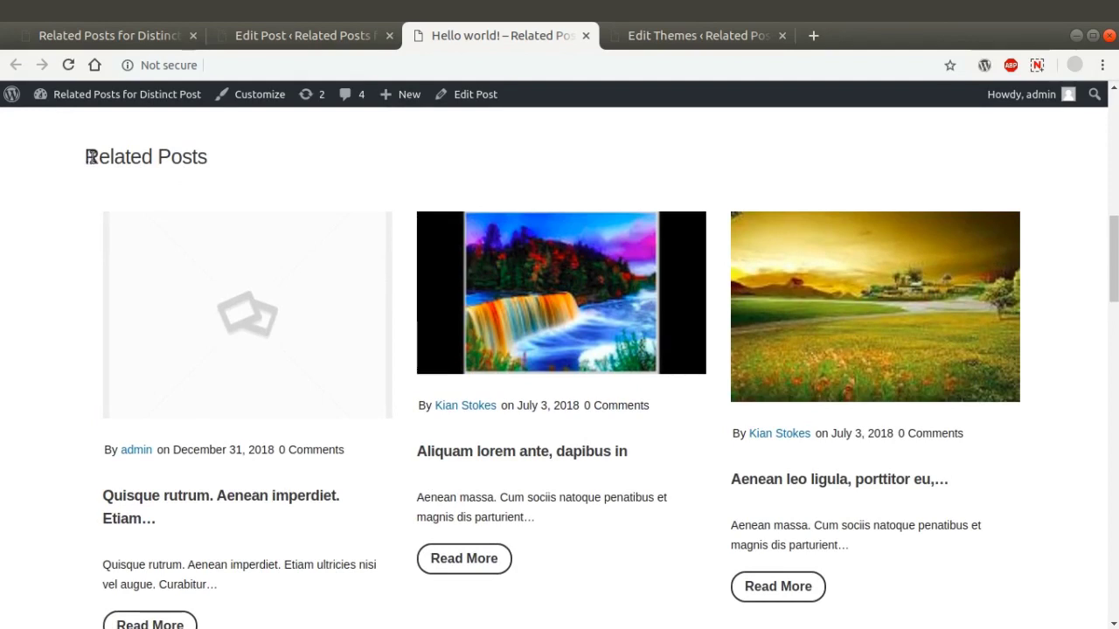
Step: Highlight the Related Posts heading, the first card's comment count and its title
left_click_drag(91, 158, 206, 163)
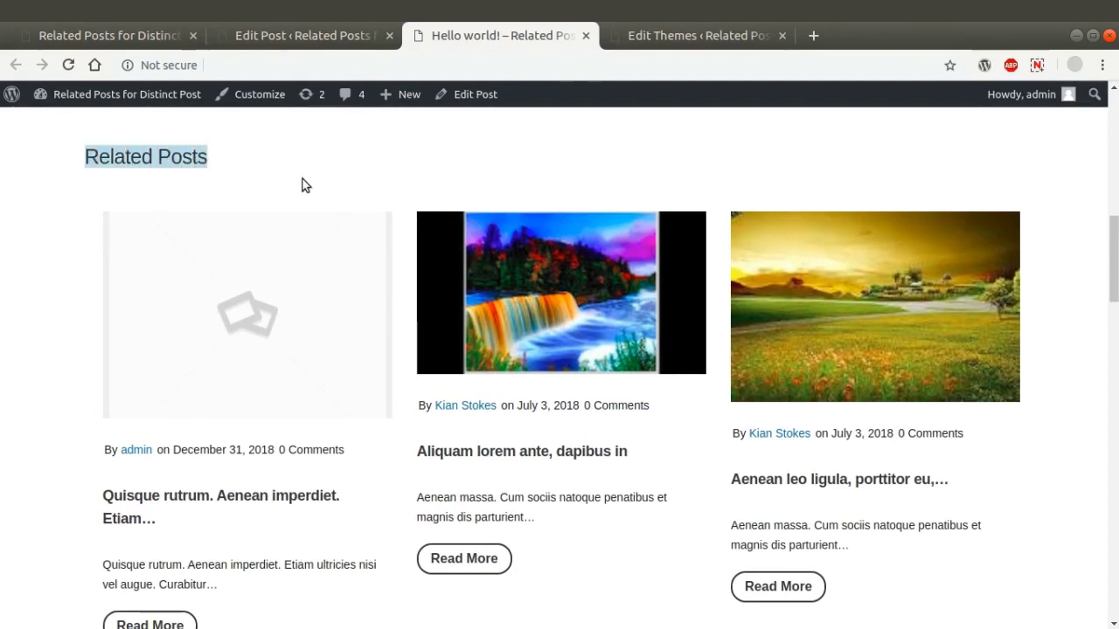
scroll(374, 359, "down", 3)
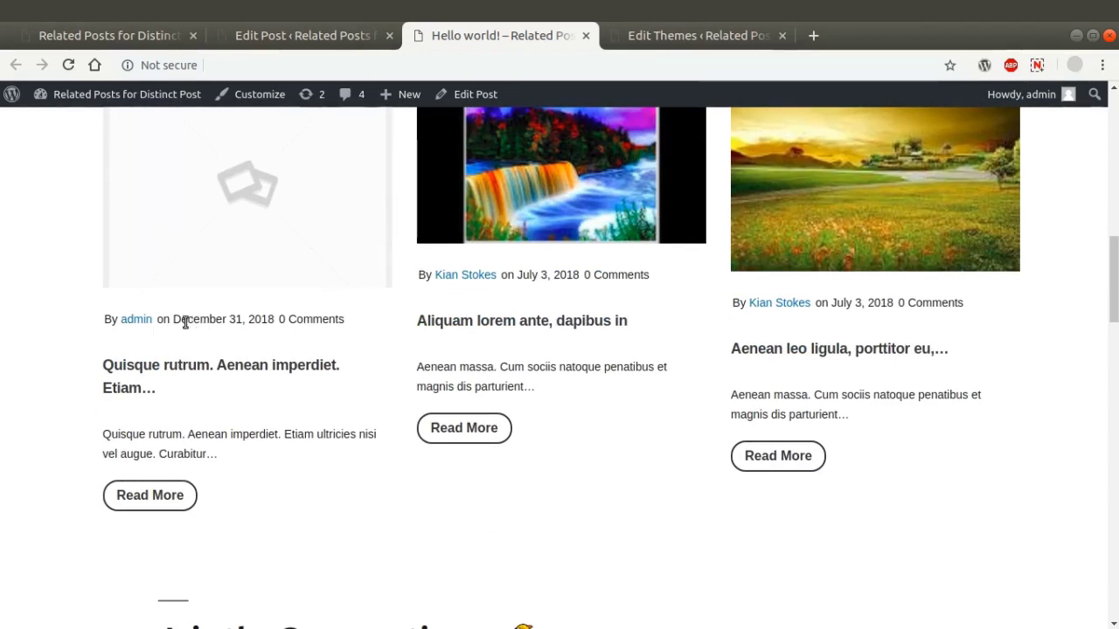
left_click_drag(174, 320, 344, 325)
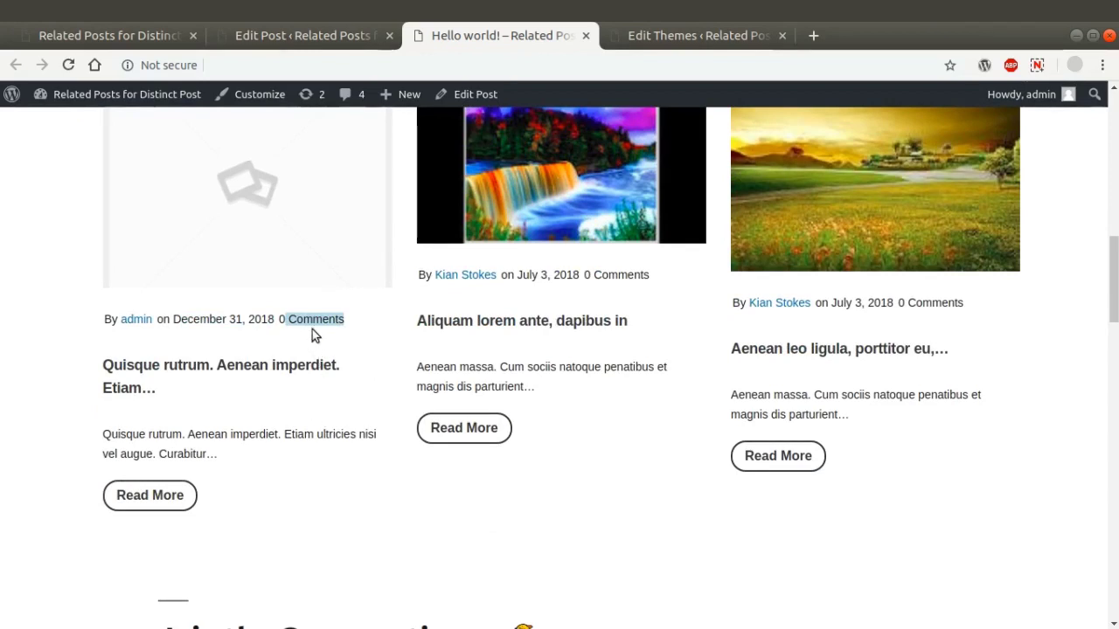
left_click_drag(111, 360, 161, 396)
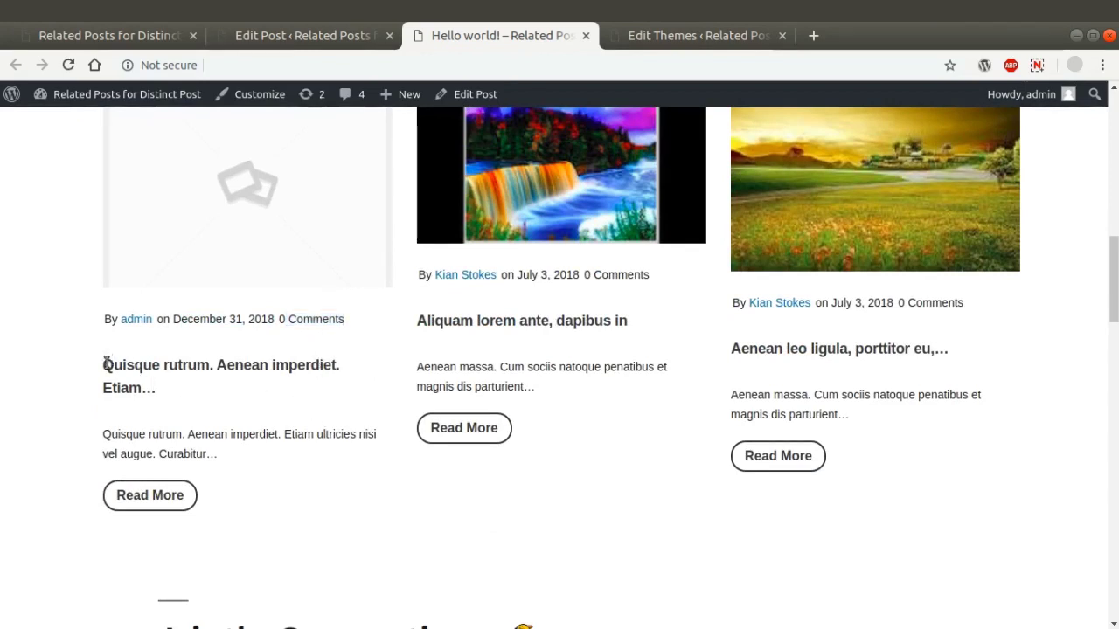
left_click(161, 396)
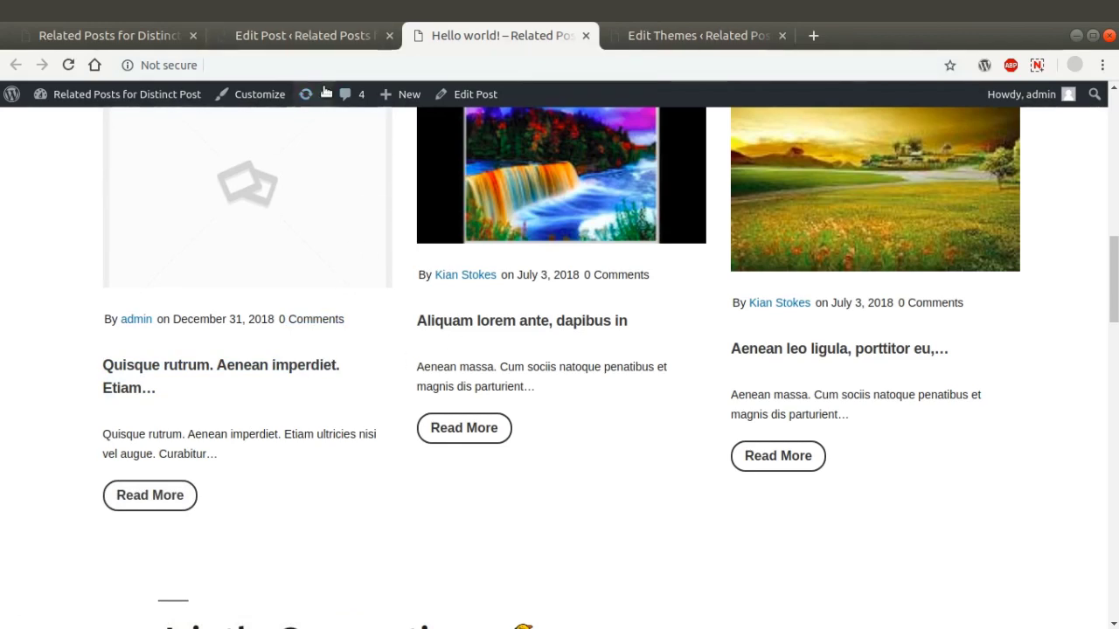
Step: Select the Thumbnail (150X150) image size and save the plugin settings
left_click(139, 32)
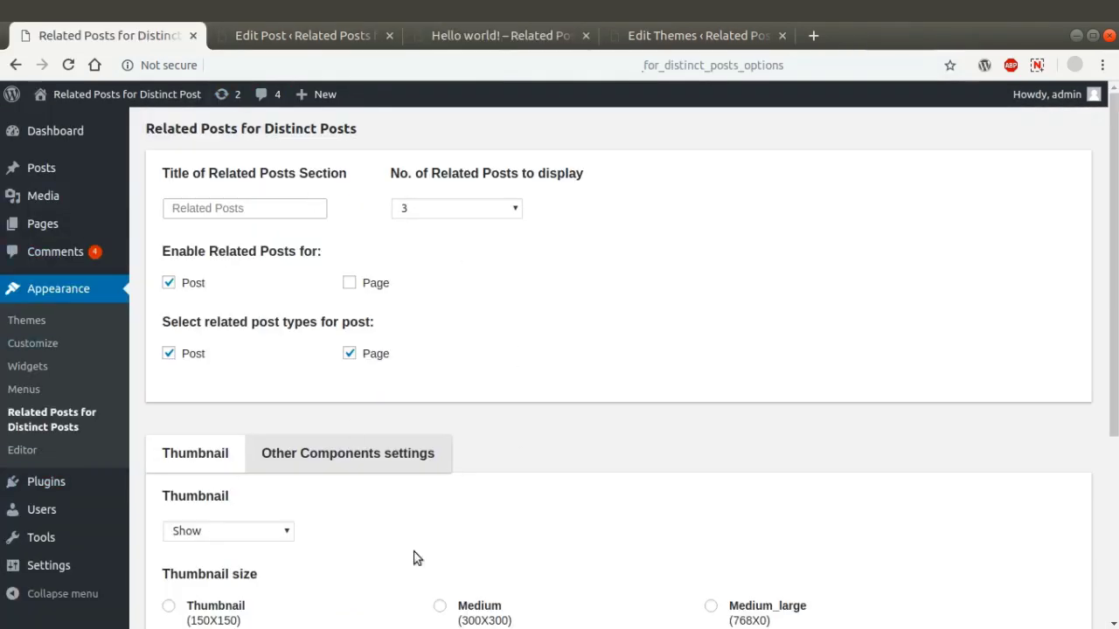
scroll(555, 445, "down", 3)
scroll(555, 447, "down", 3)
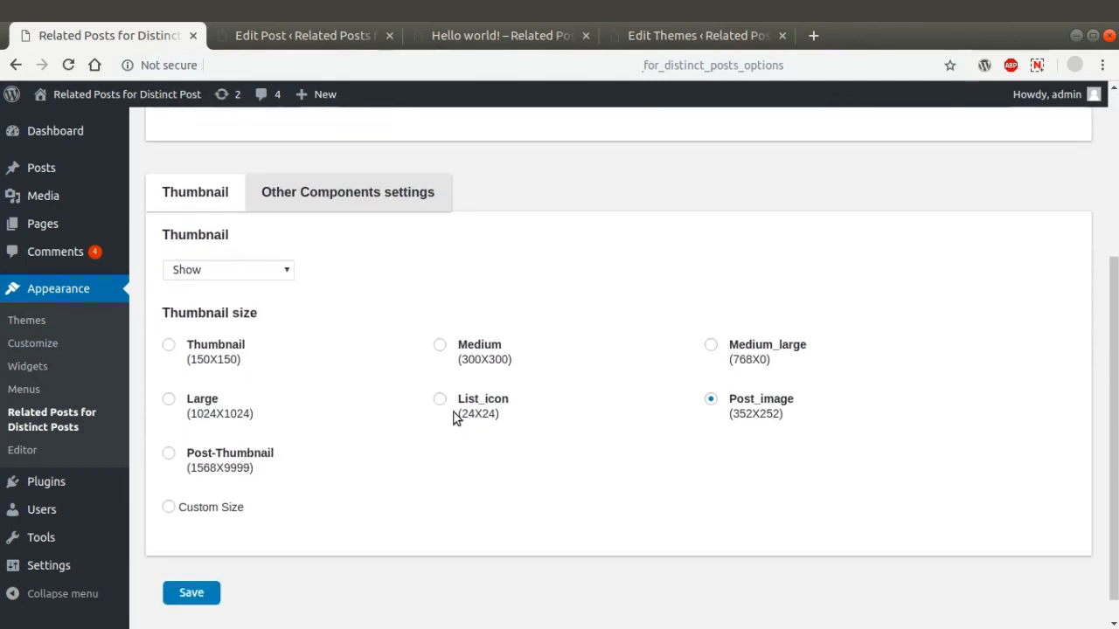
left_click(169, 345)
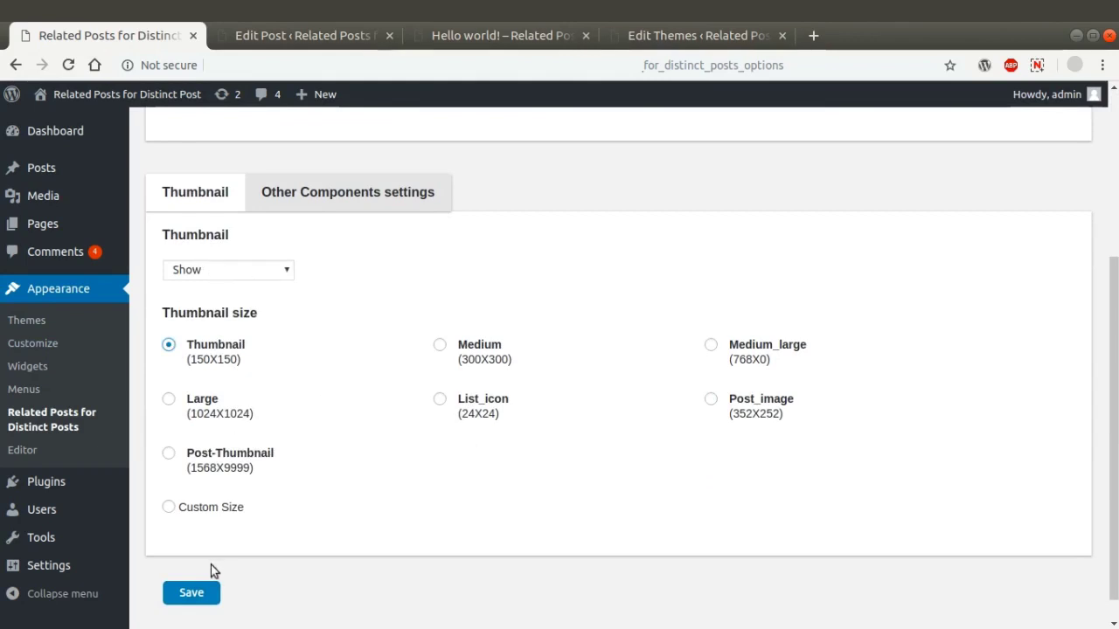
left_click(193, 593)
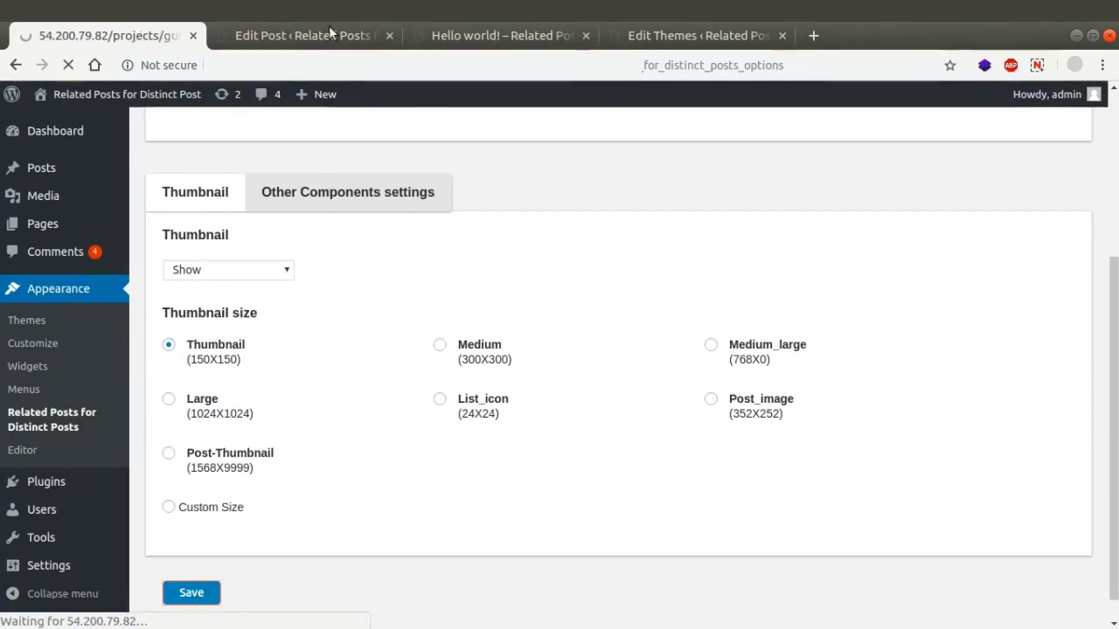
Step: Reload the Hello world! post to check the smaller related-post images
left_click(470, 38)
left_click(68, 65)
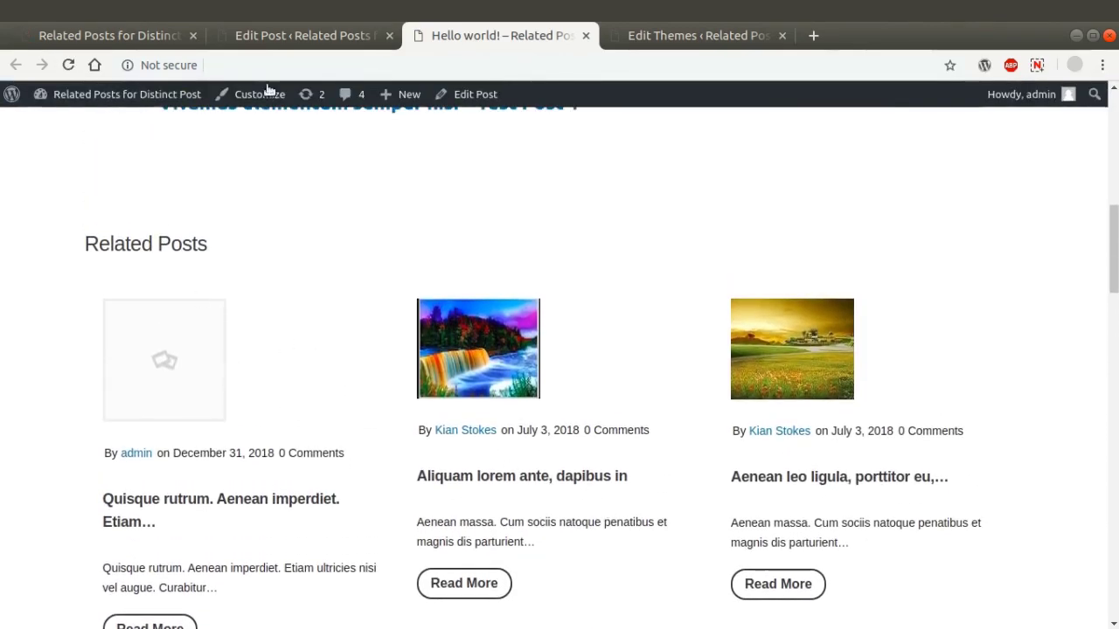
left_click(154, 35)
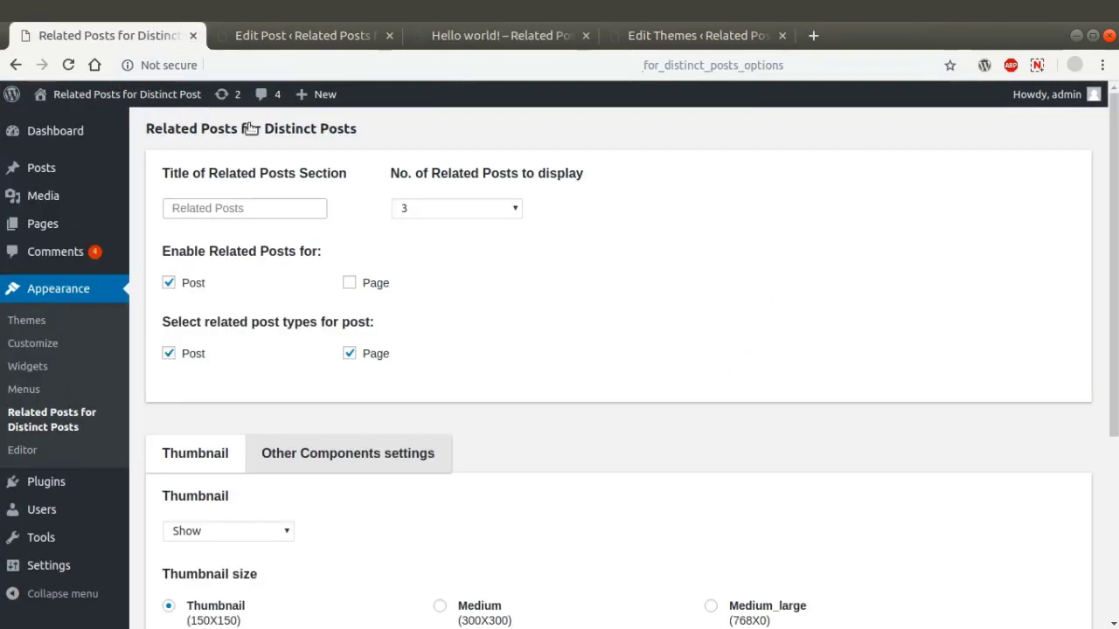
Step: Set No. of Related Posts to 4
left_click(481, 210)
left_click(493, 268)
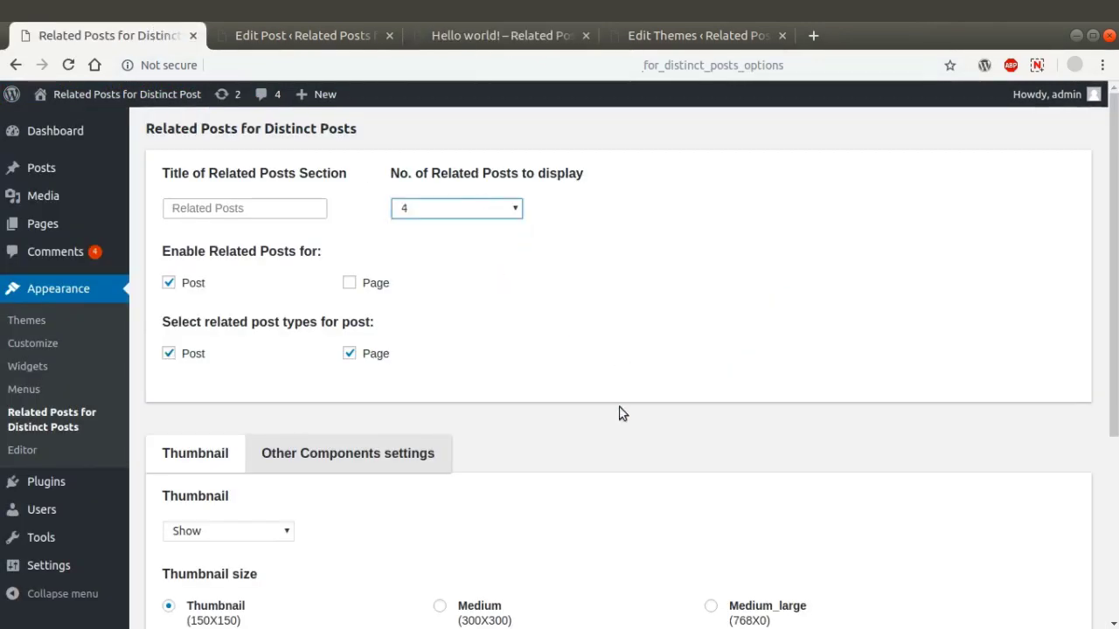
scroll(484, 495, "down", 5)
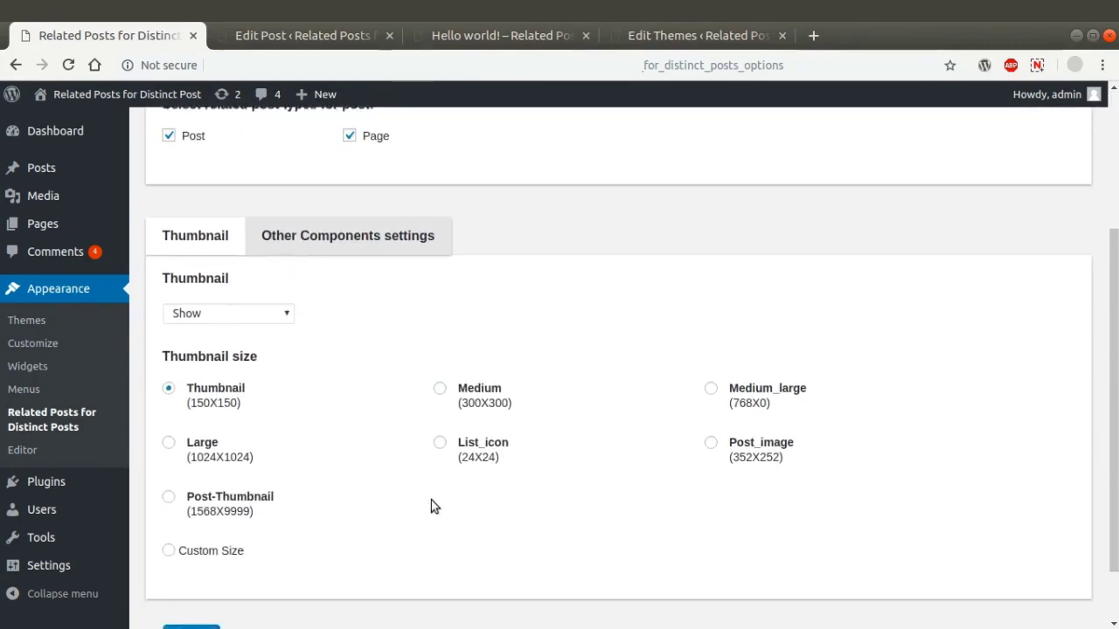
scroll(404, 514, "up", 3)
Step: In Other Components settings, clear the Maximum title length and untick author links
left_click(367, 276)
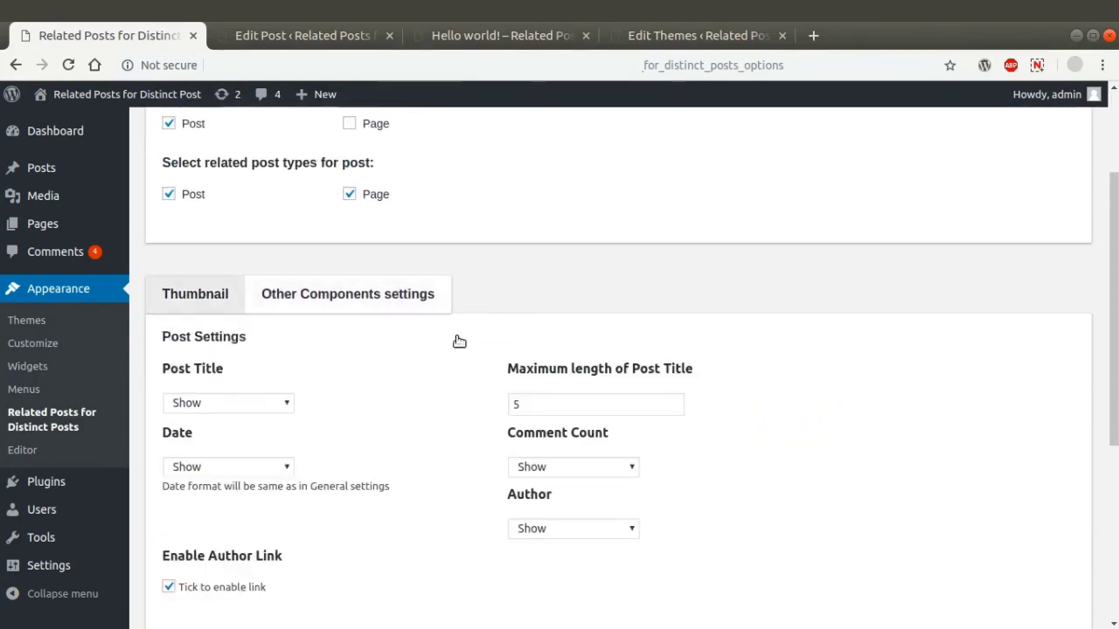
scroll(408, 403, "down", 2)
scroll(402, 437, "down", 2)
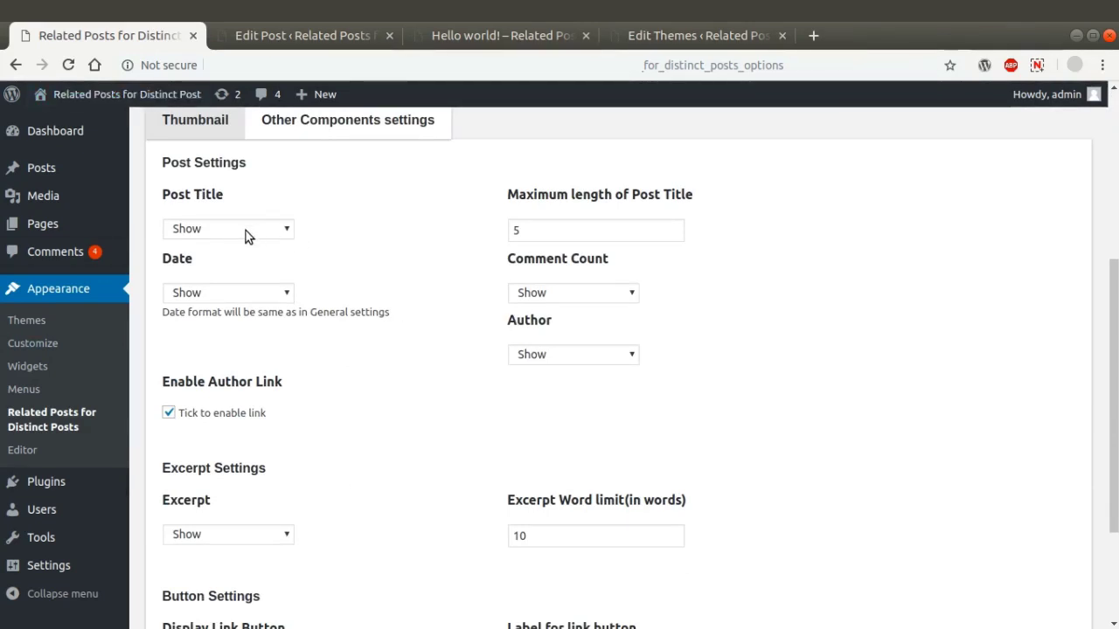
mouse_move(595, 404)
left_click(583, 236)
key("BackSpace")
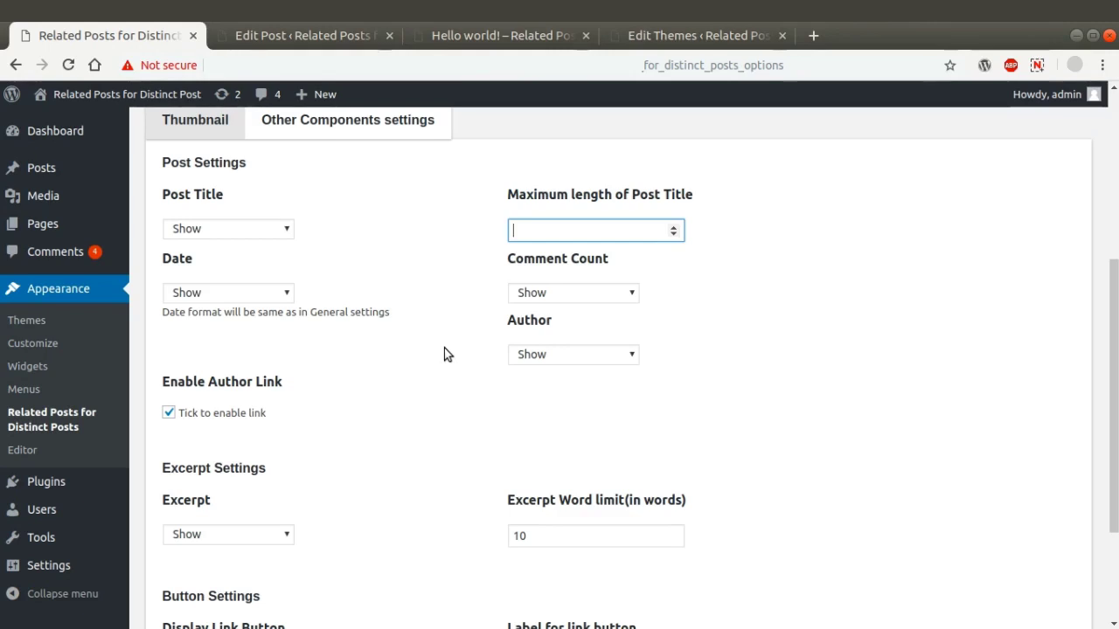
scroll(444, 348, "down", 3)
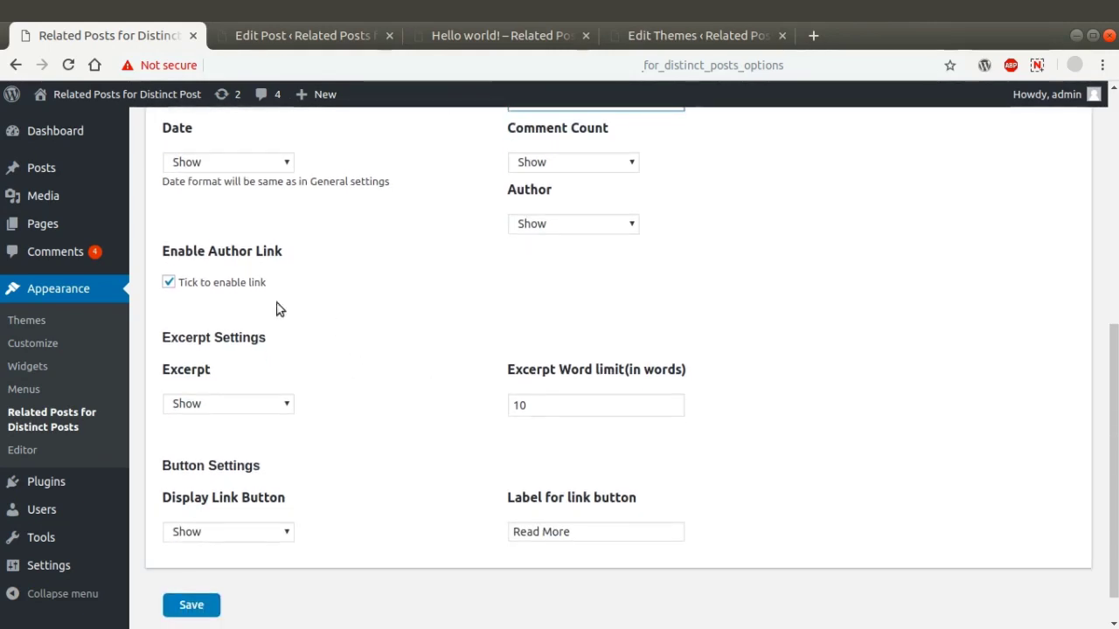
scroll(179, 254, "down", 1)
left_click(169, 244)
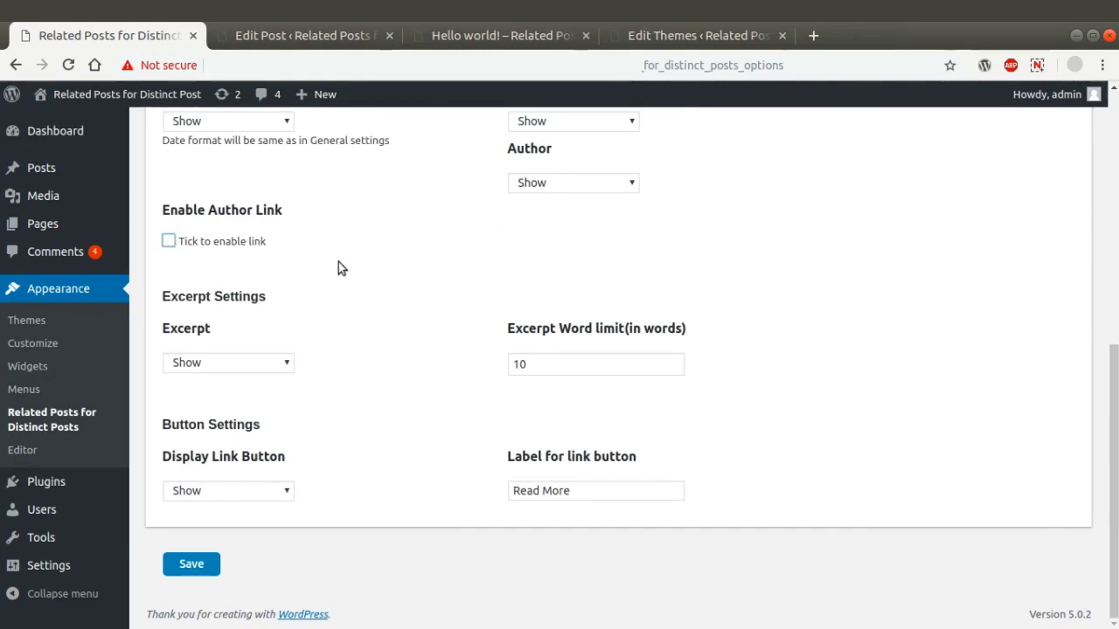
Step: Change the button label to 'Learn More' and save the settings
left_click(532, 491)
key("BackSpace")
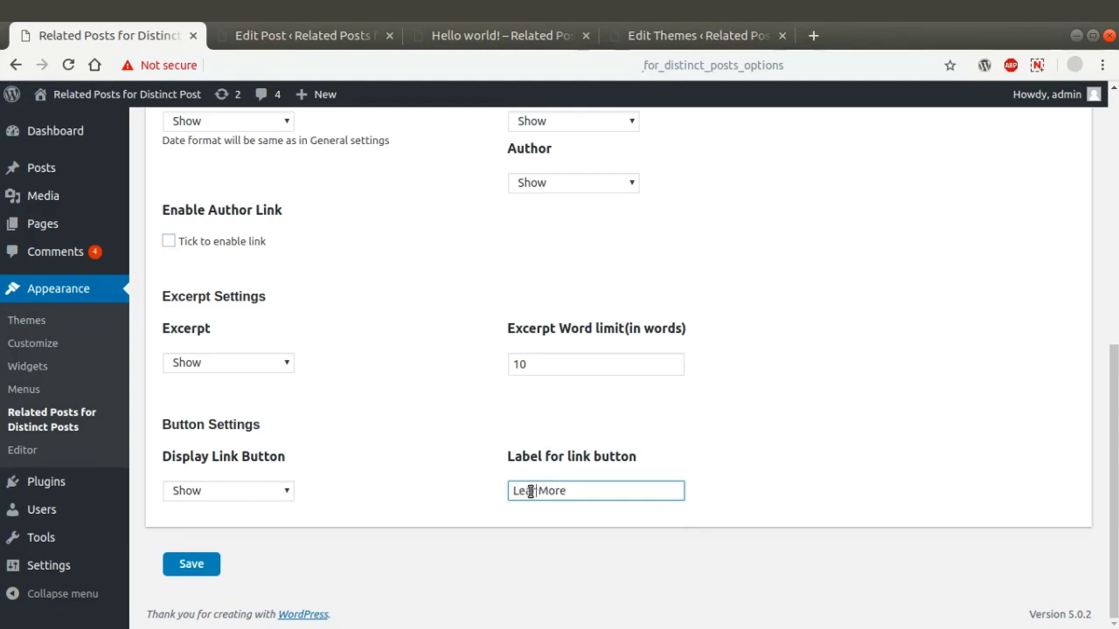
type("rn")
left_click(215, 569)
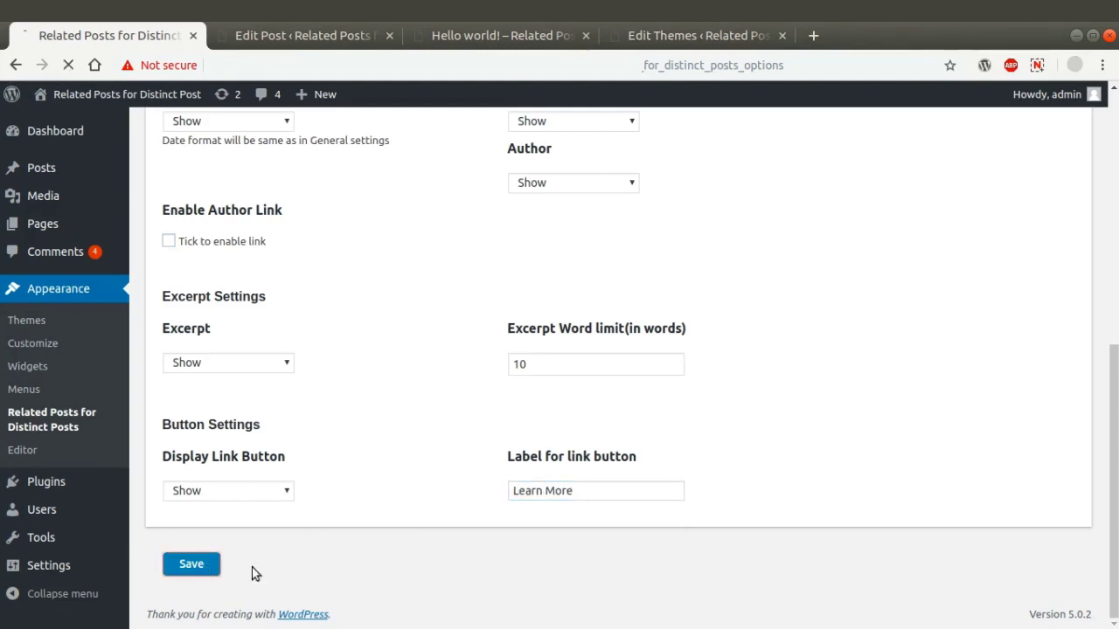
Step: Reload the Hello world! post and check the full related titles and Learn More buttons
left_click(503, 35)
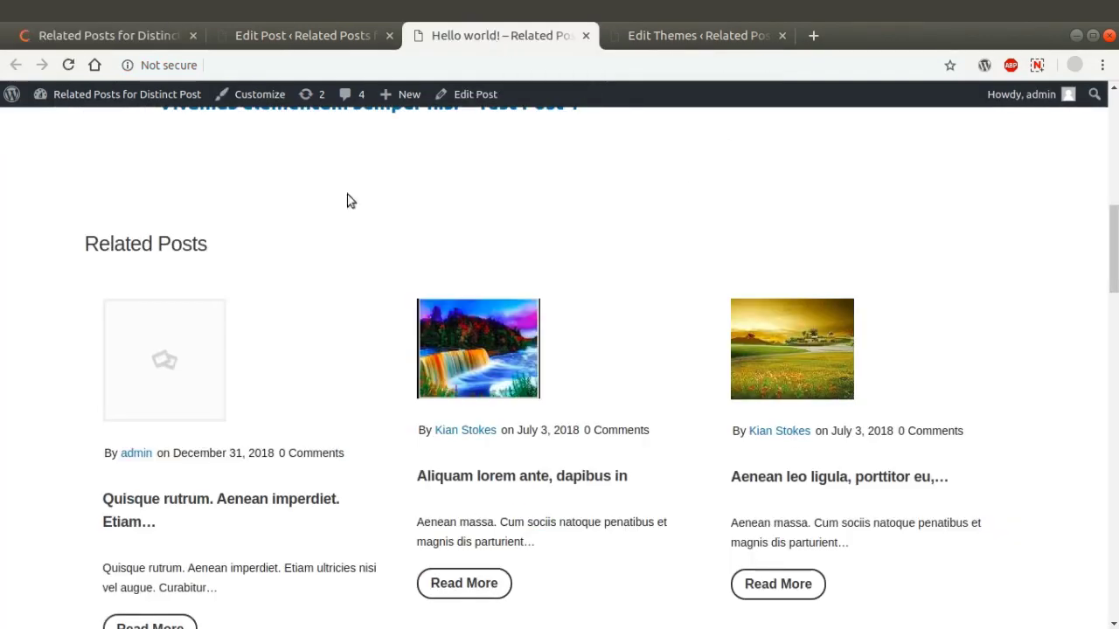
left_click(68, 65)
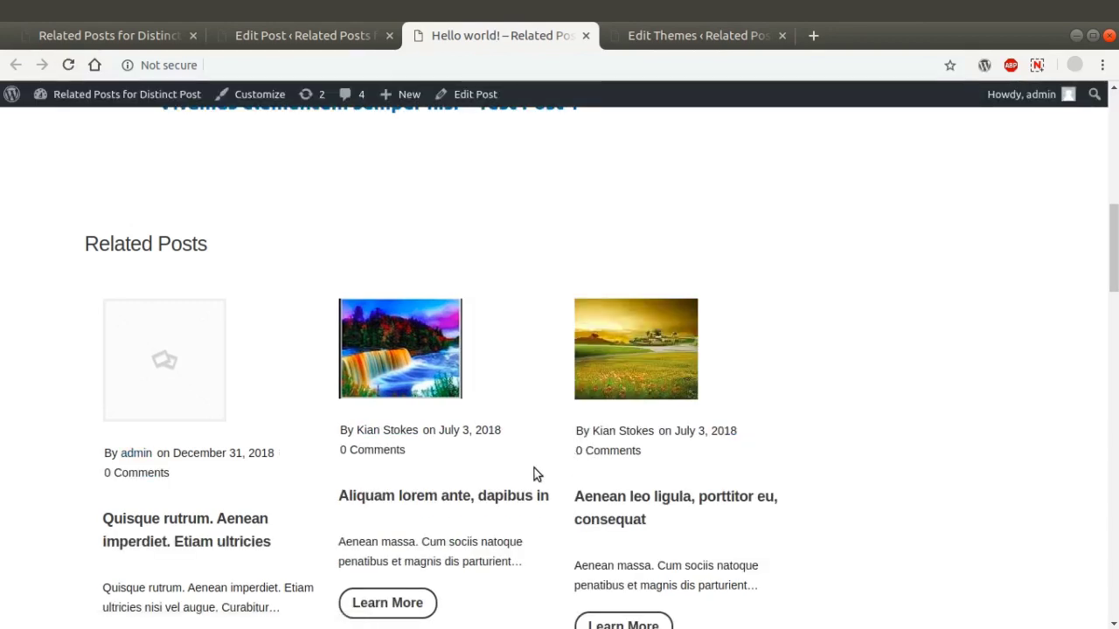
scroll(531, 472, "down", 4)
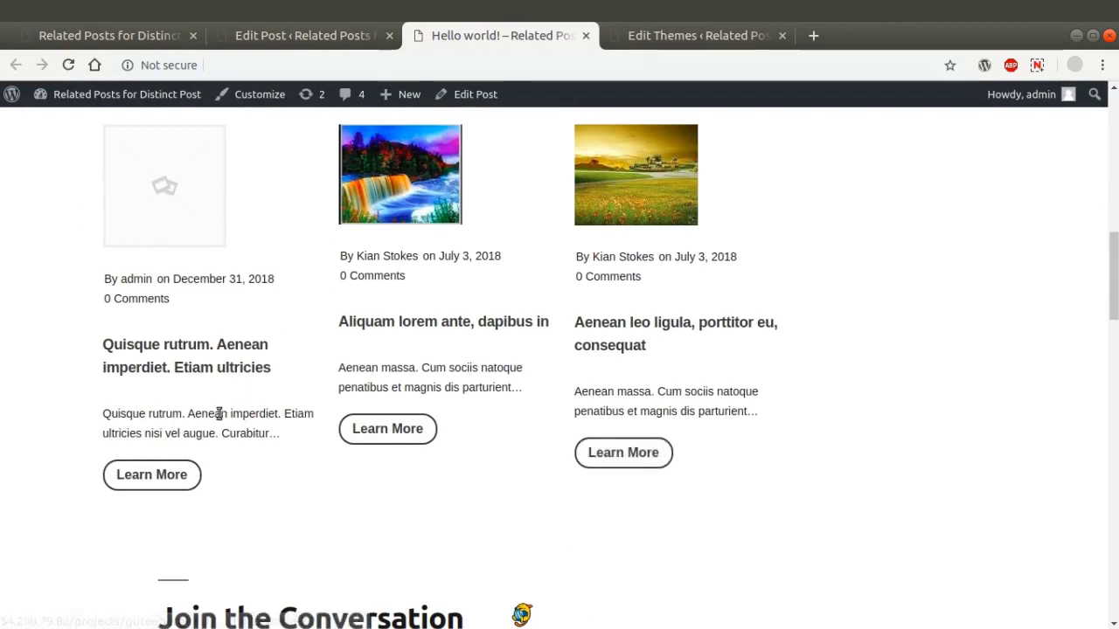
left_click_drag(103, 344, 255, 385)
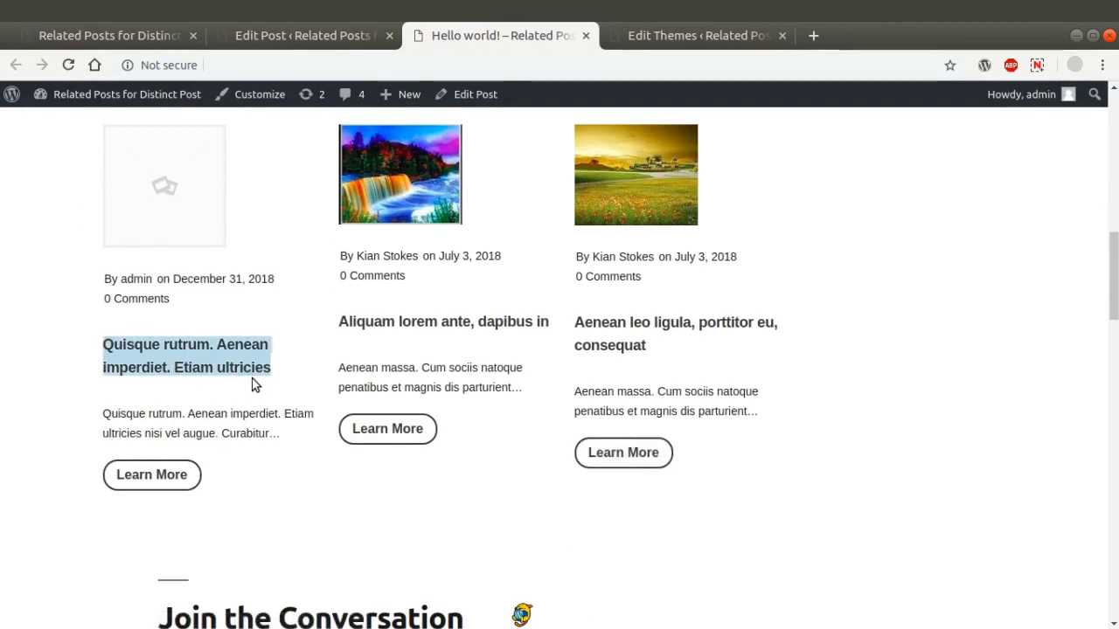
left_click_drag(337, 327, 467, 392)
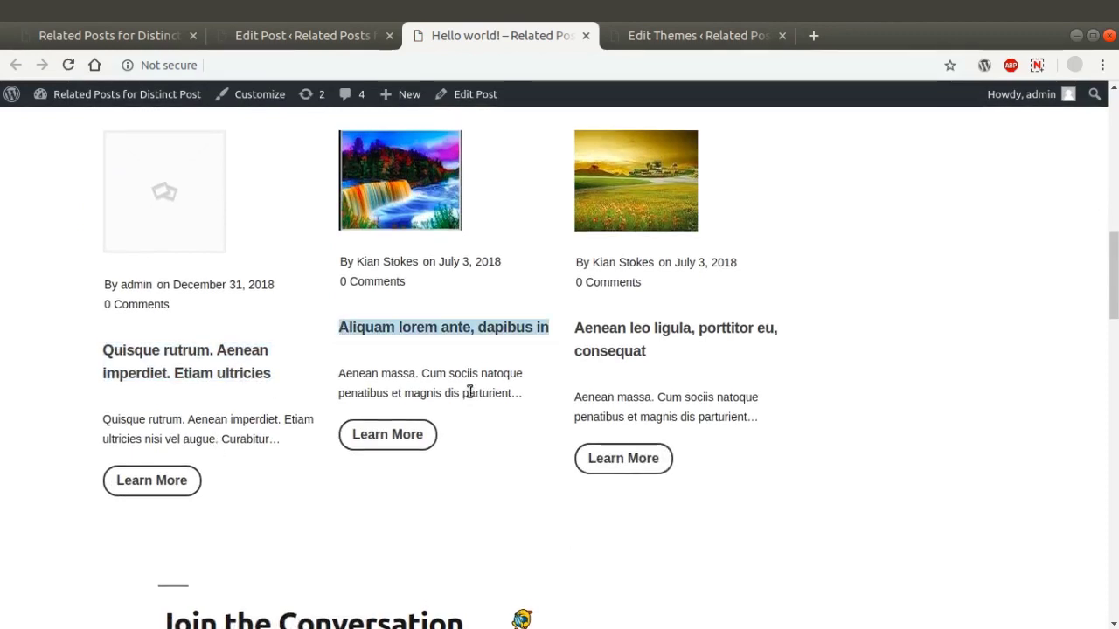
scroll(467, 394, "up", 3)
scroll(468, 398, "up", 3)
scroll(468, 398, "down", 3)
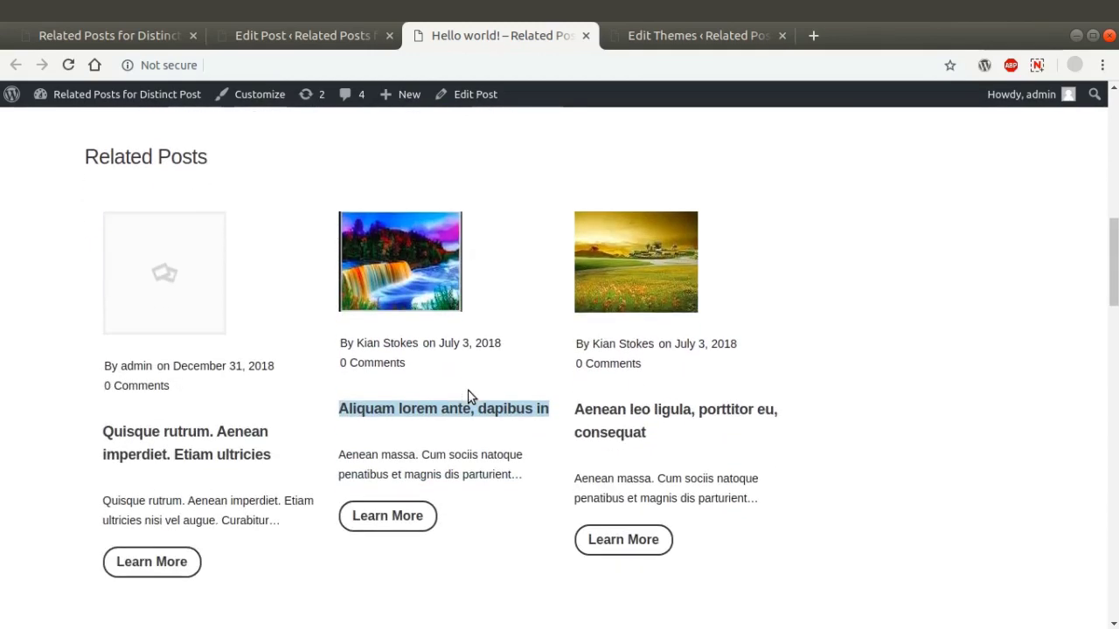
left_click(300, 37)
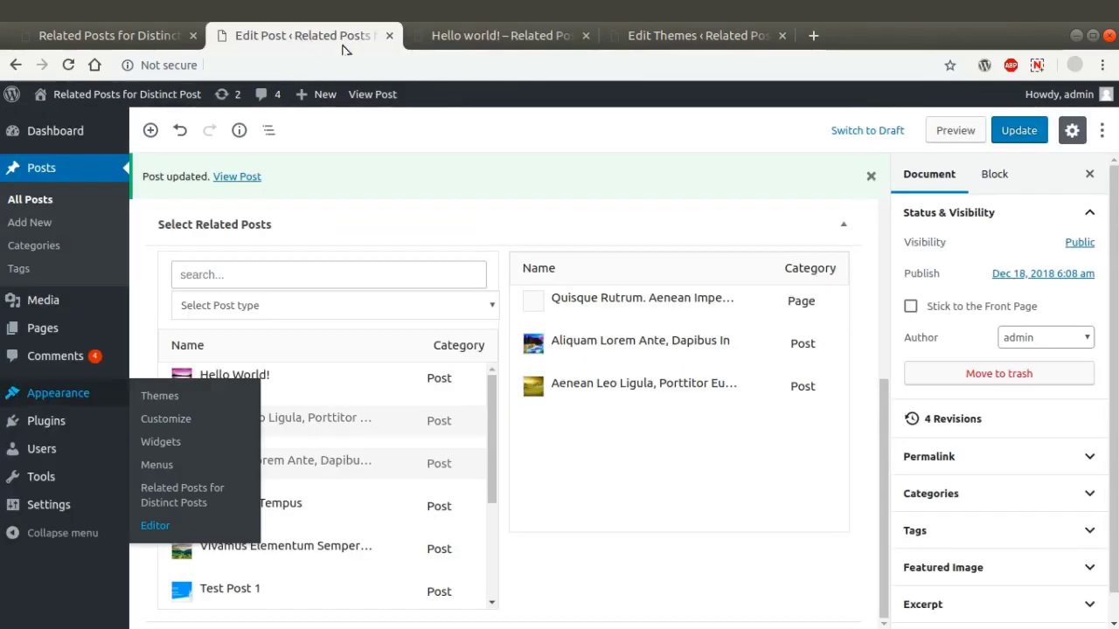
Step: Remove all three hand-picked related posts, including Aenean Leo Ligula, and update the post
left_click(827, 387)
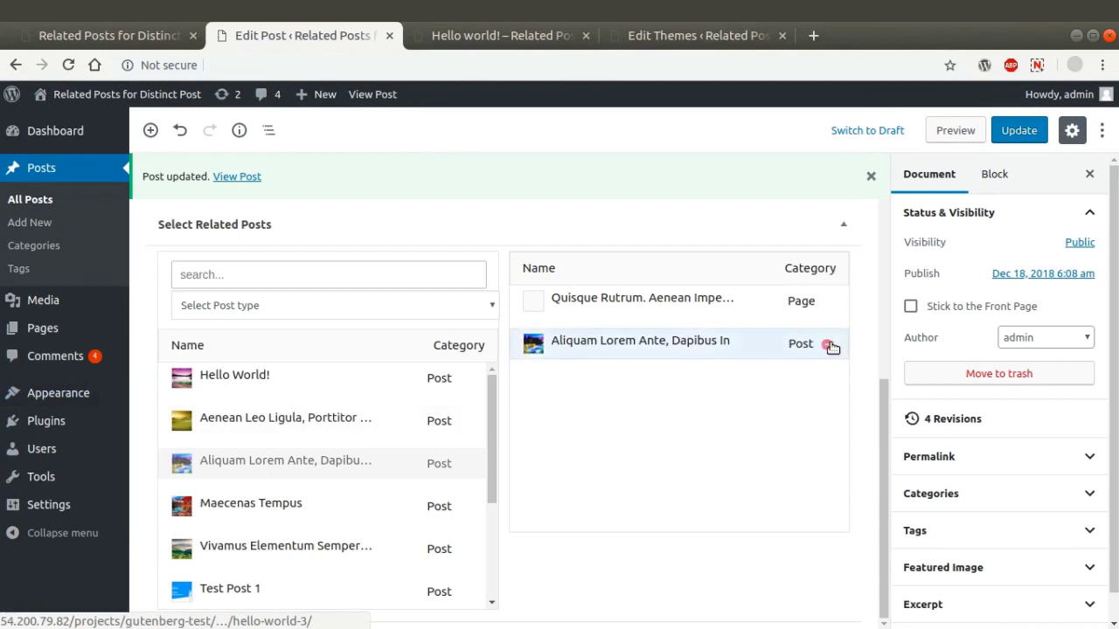
left_click(827, 344)
left_click(824, 300)
scroll(717, 555, "up", 3)
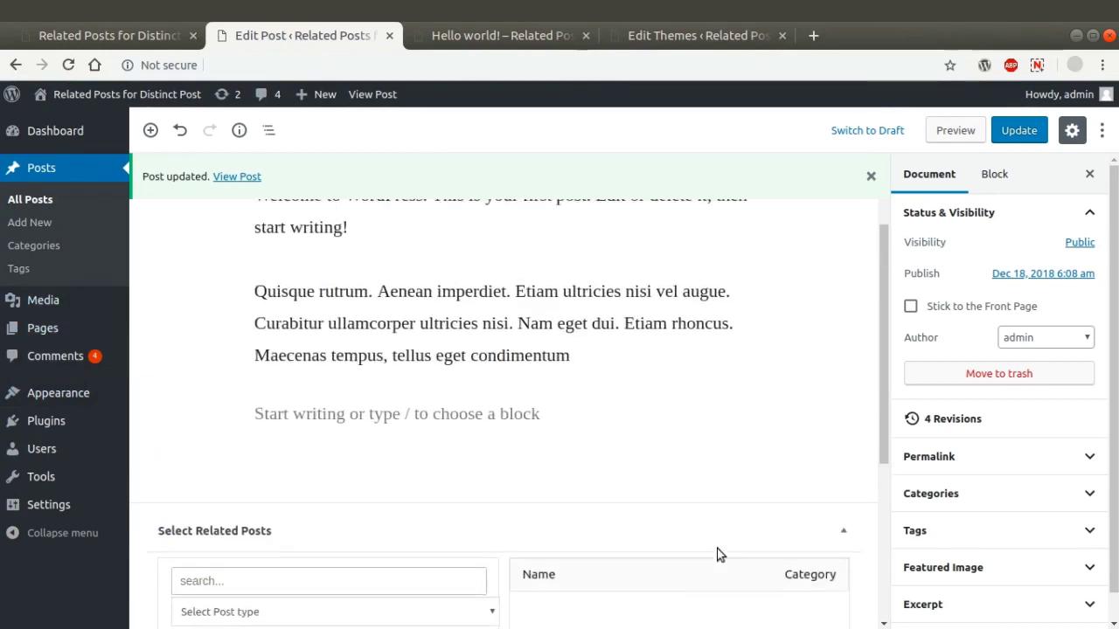
scroll(717, 555, "up", 2)
left_click(1014, 132)
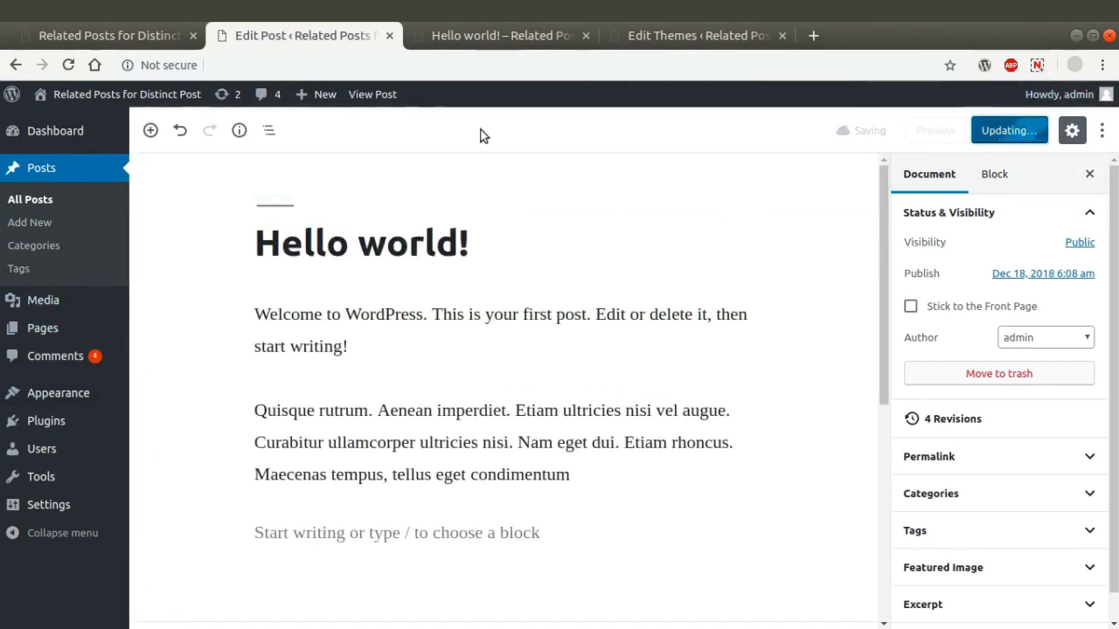
Step: Reload the published Hello world! post to confirm four related posts, then return to the editor
left_click(491, 40)
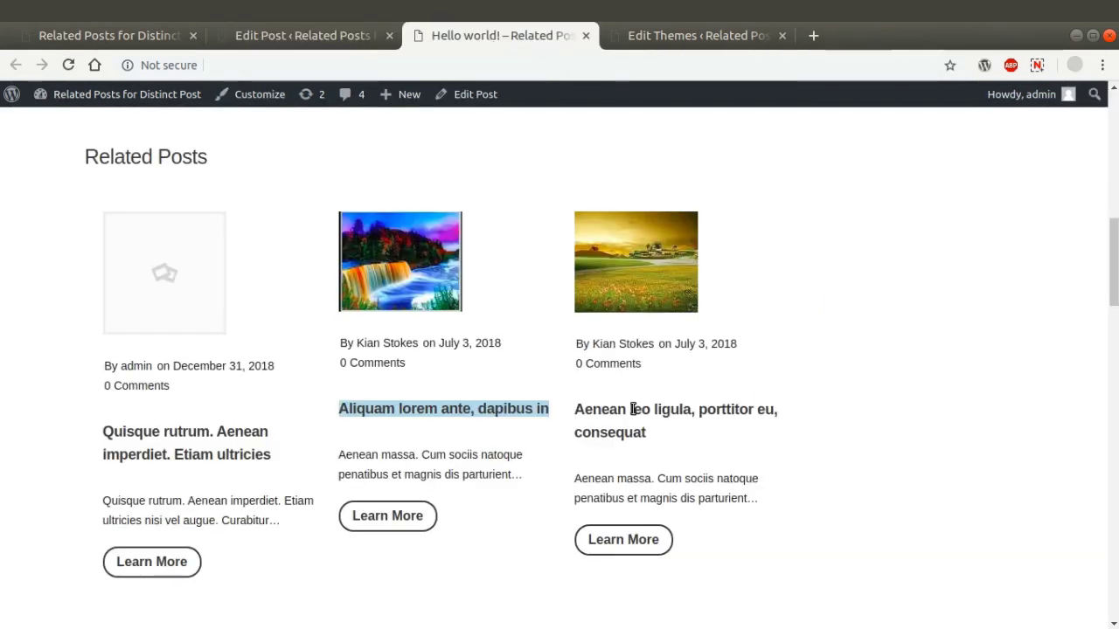
left_click(68, 65)
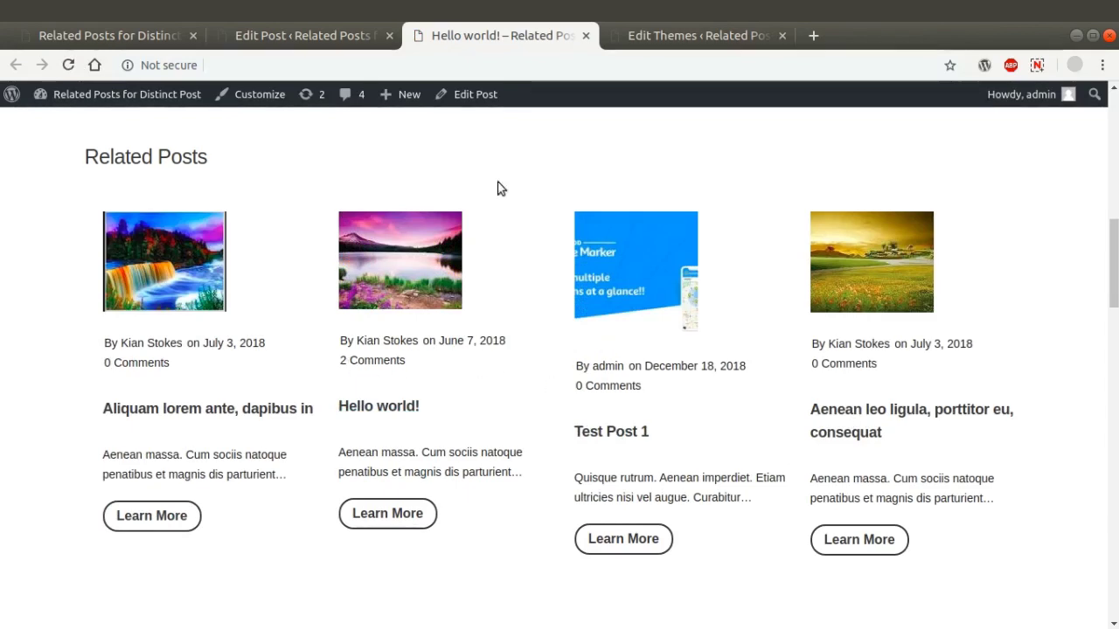
left_click(312, 40)
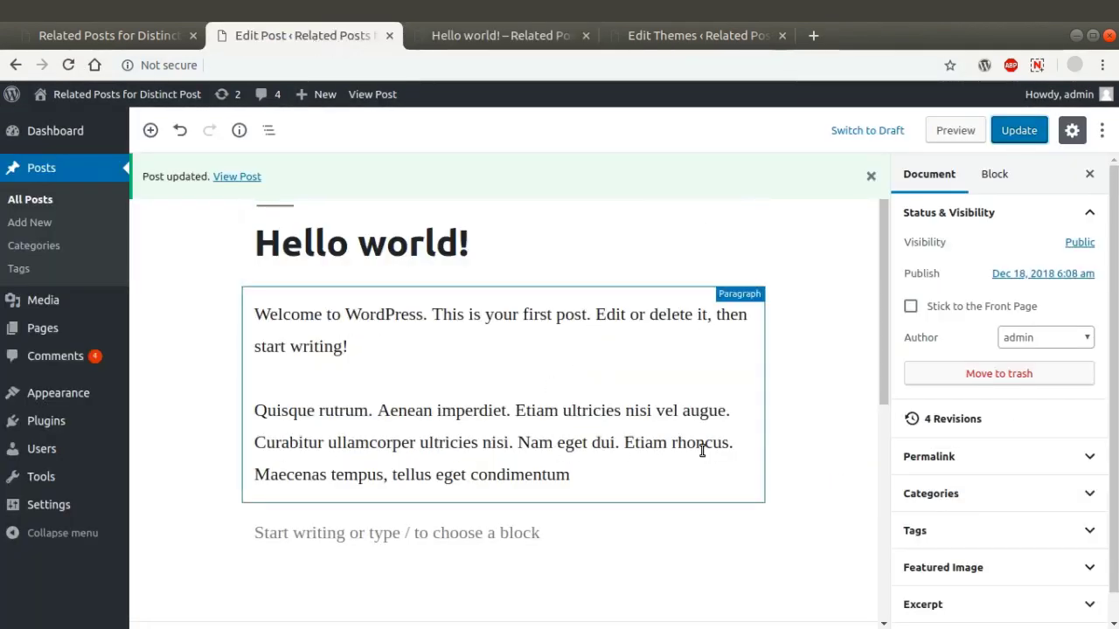
scroll(584, 336, "down", 2)
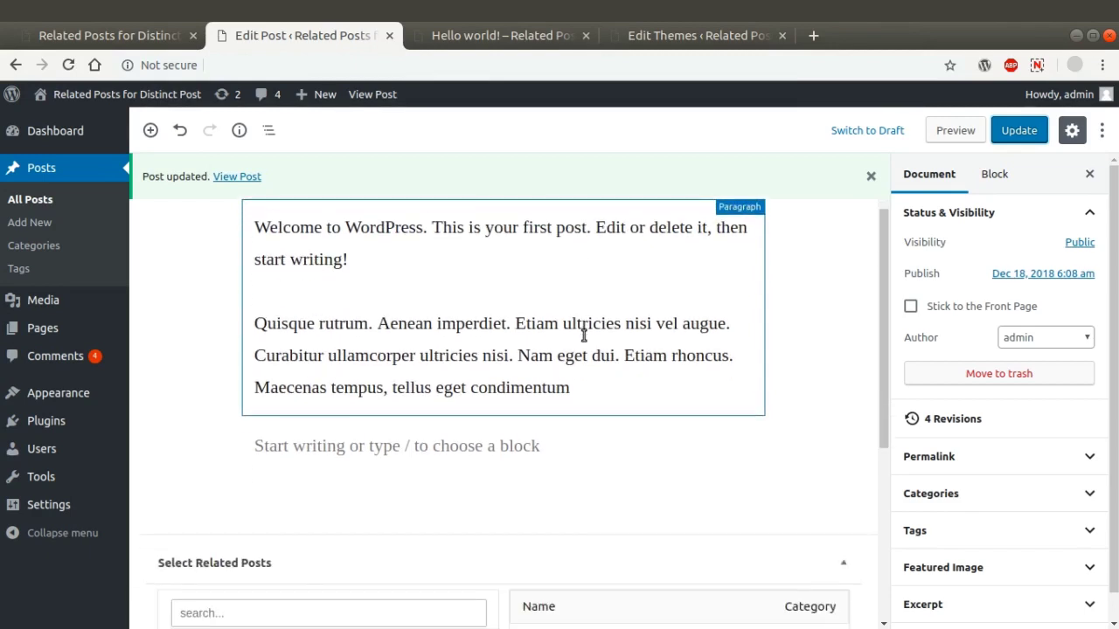